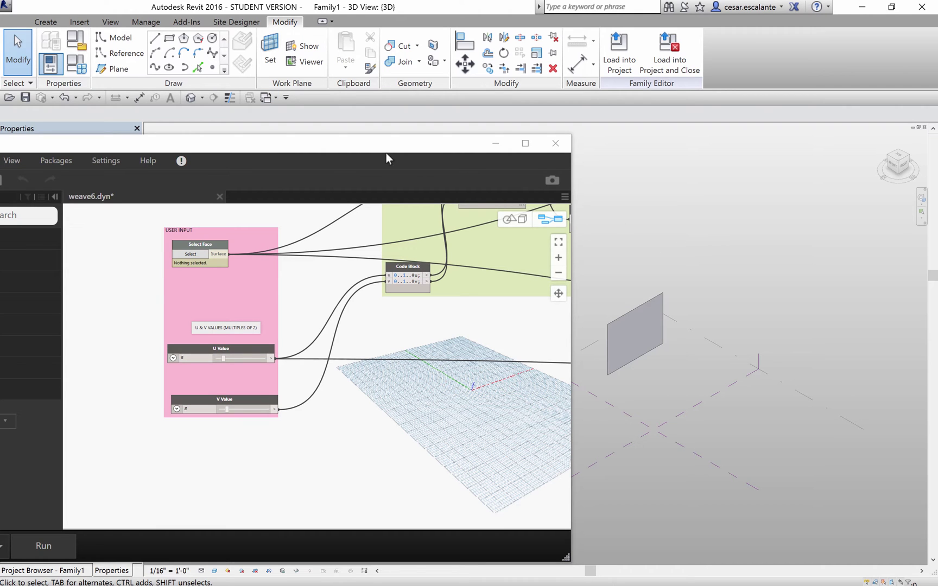
# Assign the vertical rectangular surface in the Revit 3D view as the Select Face input of the Dynamo graph.
pyautogui.moveTo(384, 146); pyautogui.dragTo(335, 123)
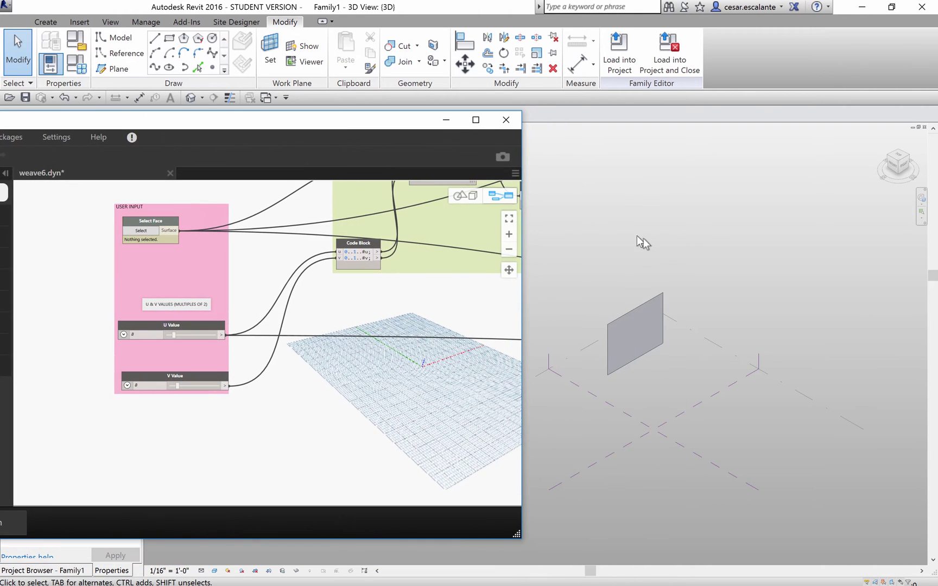
pyautogui.scroll(-3, 338, 313)
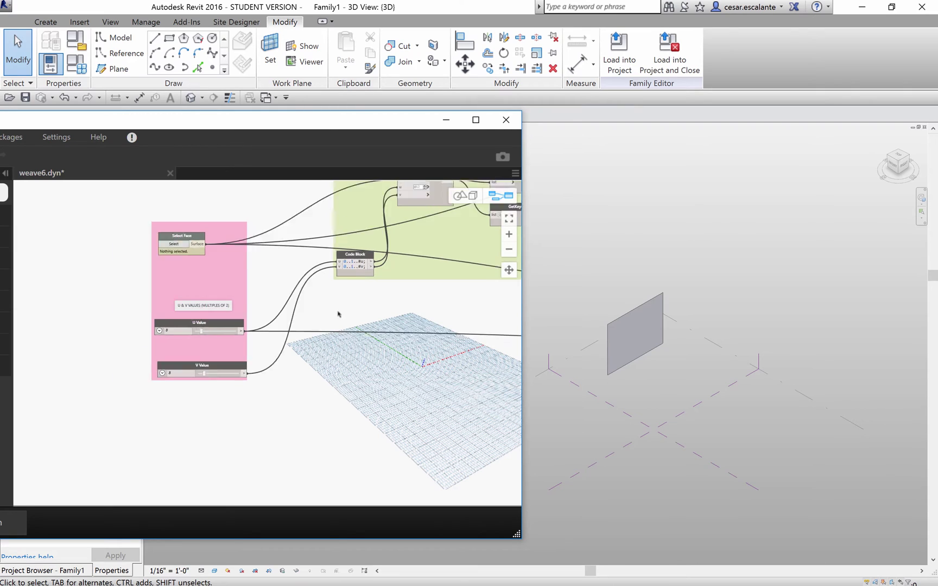
pyautogui.scroll(4, 256, 307)
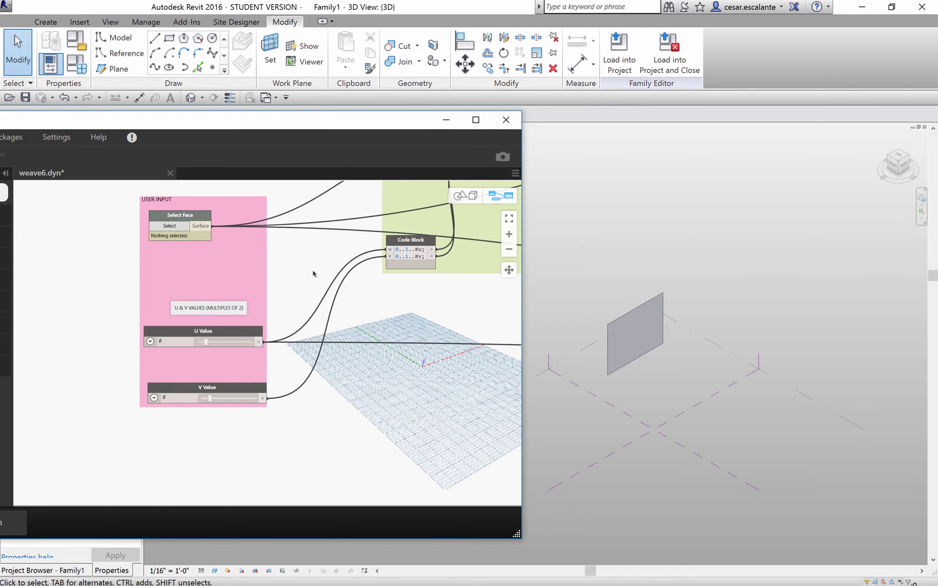
pyautogui.moveTo(314, 274); pyautogui.dragTo(338, 289, button='middle')
pyautogui.click(206, 247)
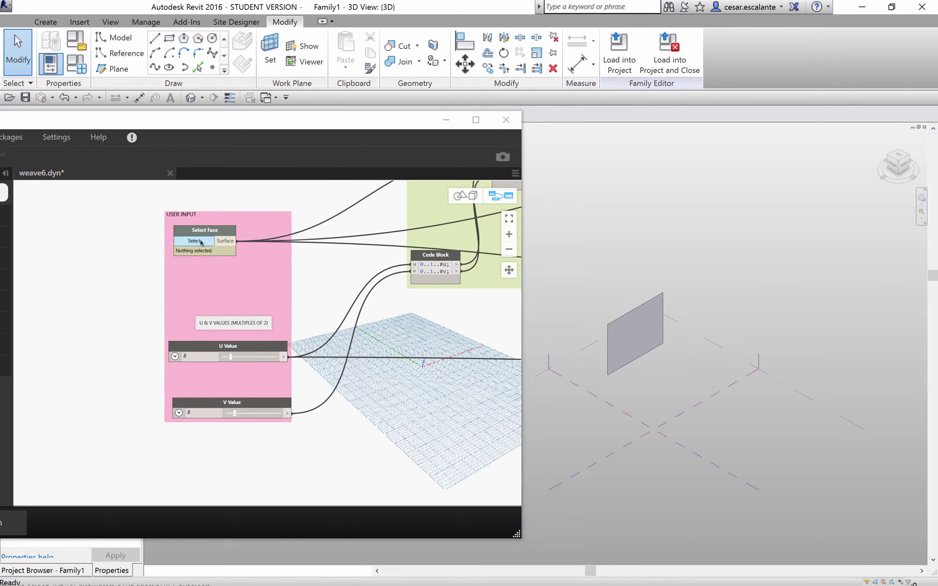
pyautogui.click(647, 313)
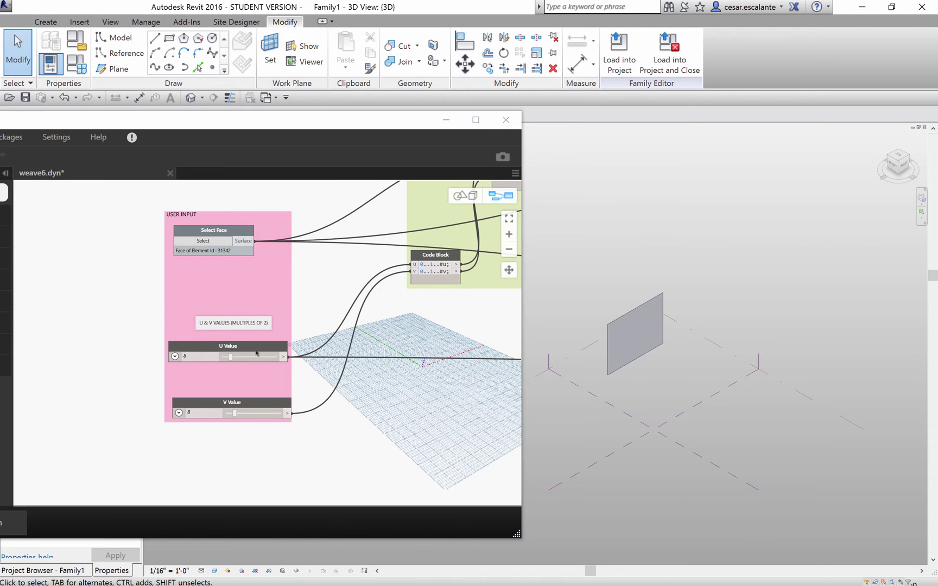
# Run the weave graph on the selected face with the U and V values at 8.
pyautogui.scroll(3, 182, 347)
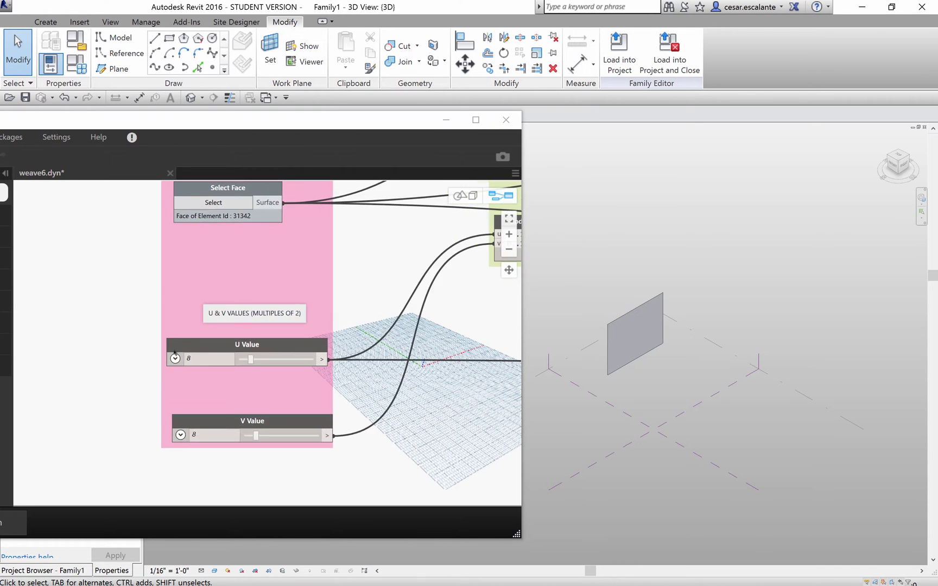
pyautogui.moveTo(187, 275); pyautogui.dragTo(214, 258, button='middle')
pyautogui.moveTo(227, 123); pyautogui.dragTo(282, 98)
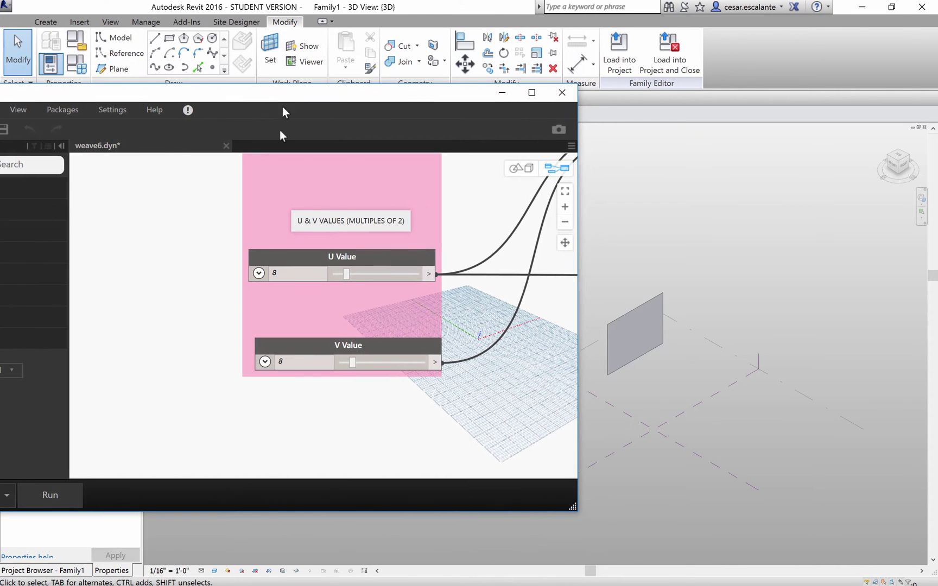
pyautogui.click(48, 495)
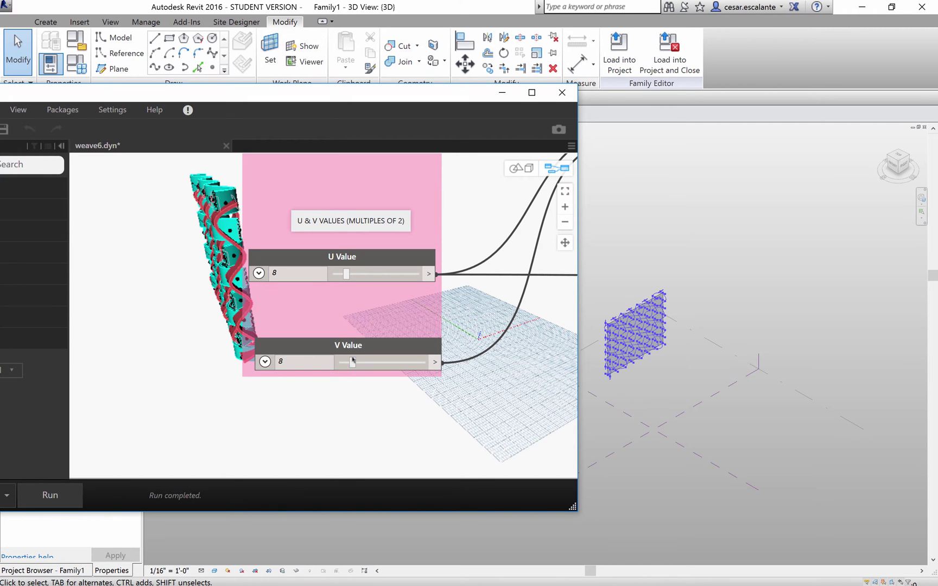
# Maximize the Dynamo window and fit the woven geometry in the 3D background preview.
pyautogui.click(516, 168)
pyautogui.moveTo(445, 310); pyautogui.dragTo(467, 326, button='right')
pyautogui.scroll(3, 467, 325)
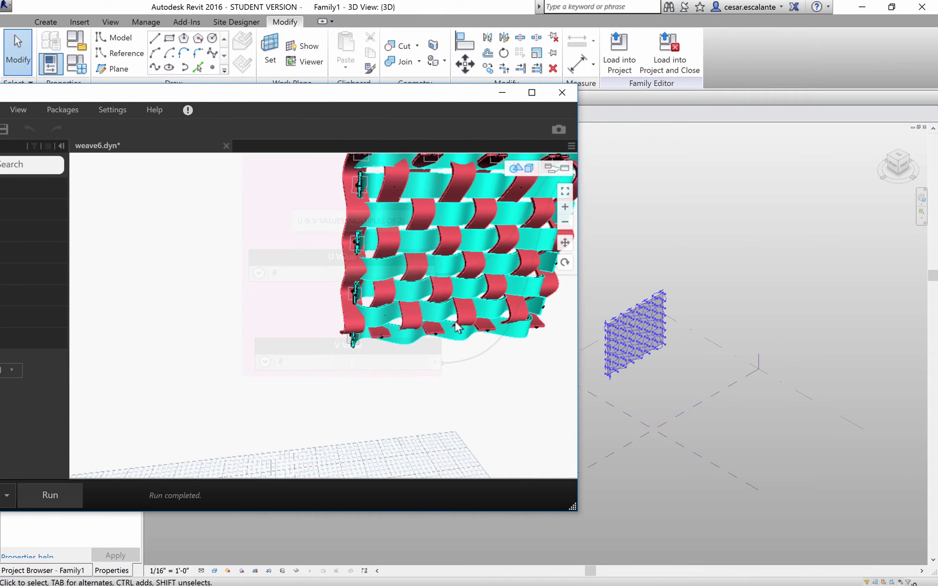
pyautogui.click(532, 92)
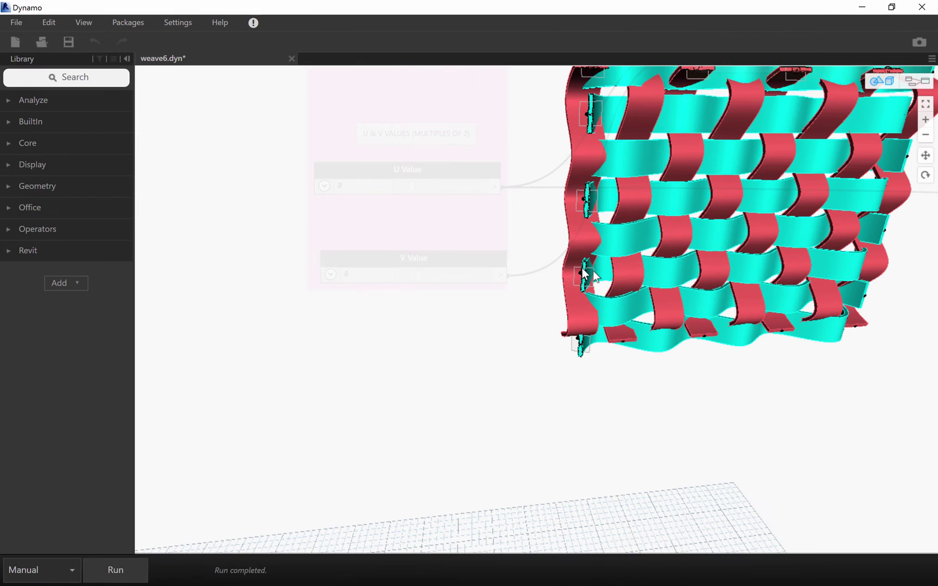
pyautogui.click(925, 103)
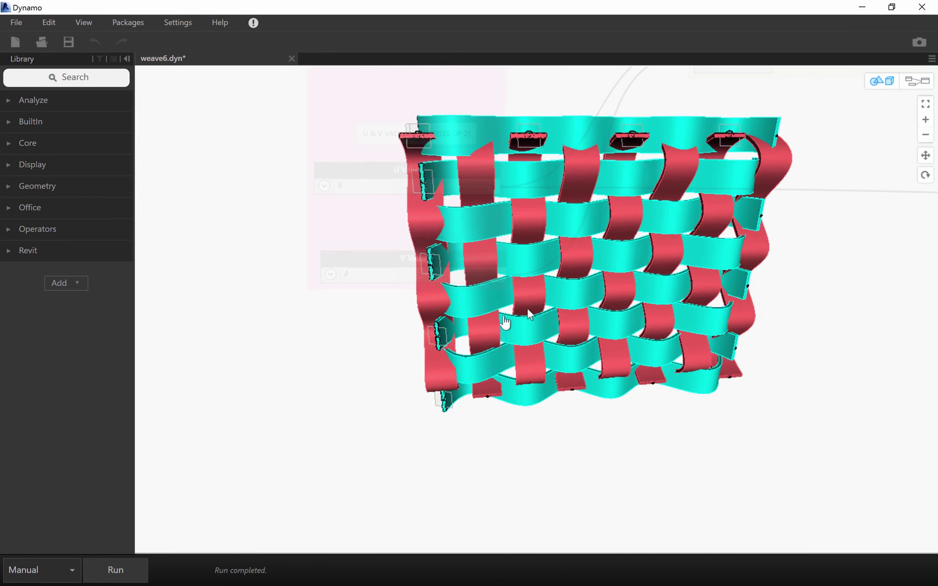
# Return to graph editing, set the U value to 66 and the V value to 6, and run the graph.
pyautogui.click(888, 82)
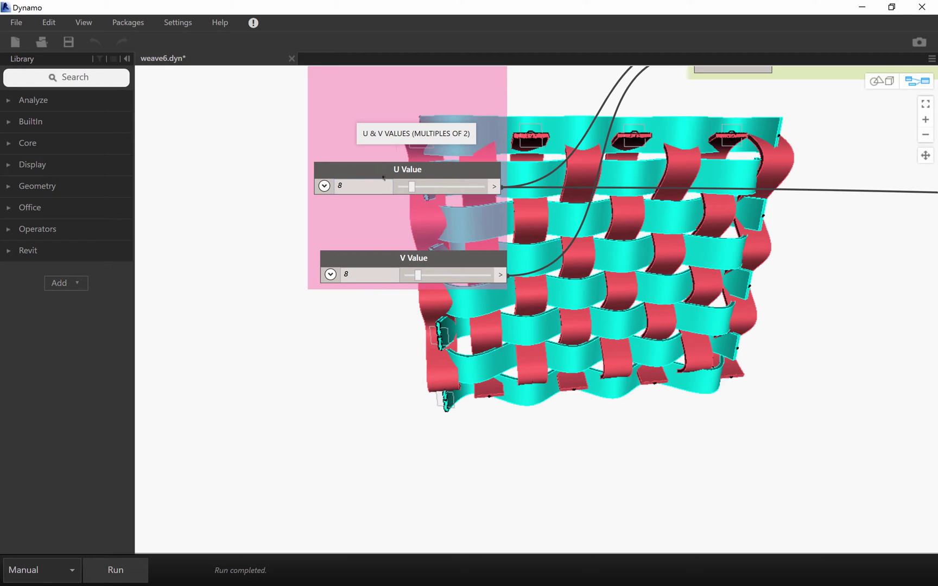
pyautogui.moveTo(616, 258); pyautogui.dragTo(525, 310, button='middle')
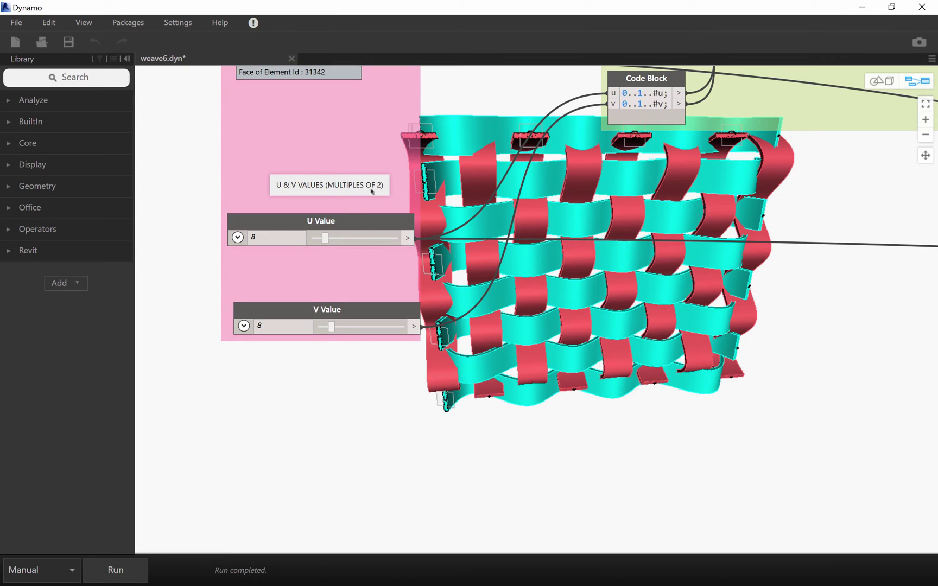
pyautogui.click(265, 238)
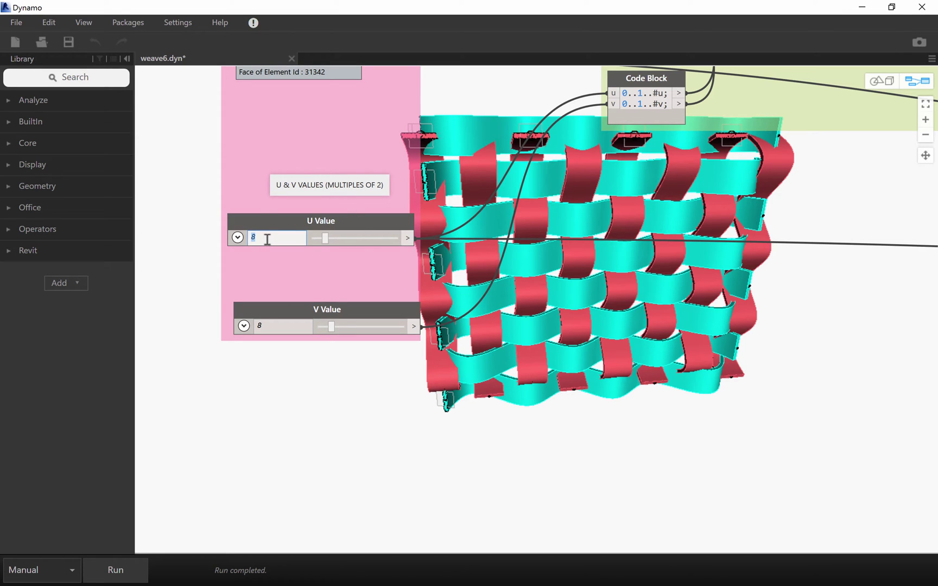
pyautogui.write('66')
pyautogui.click(269, 325)
pyautogui.write('6')
pyautogui.press('Return')
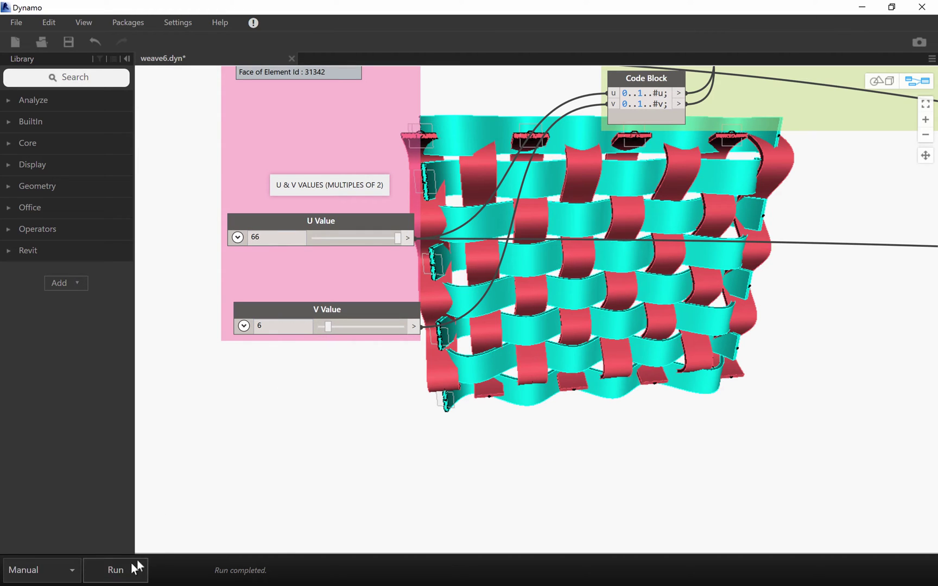
pyautogui.click(137, 568)
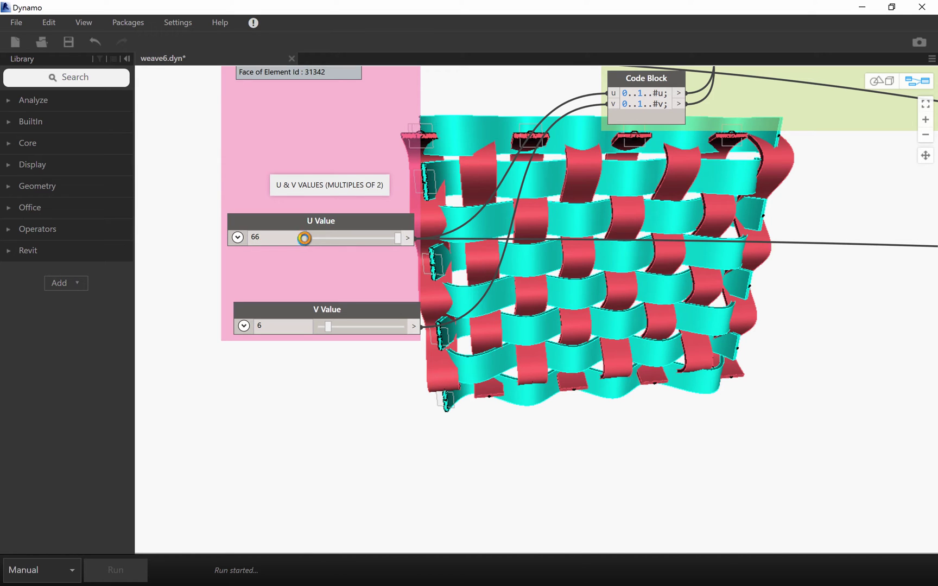
# Set the U value to 6 and rerun the graph.
pyautogui.doubleClick(285, 239)
pyautogui.write('6')
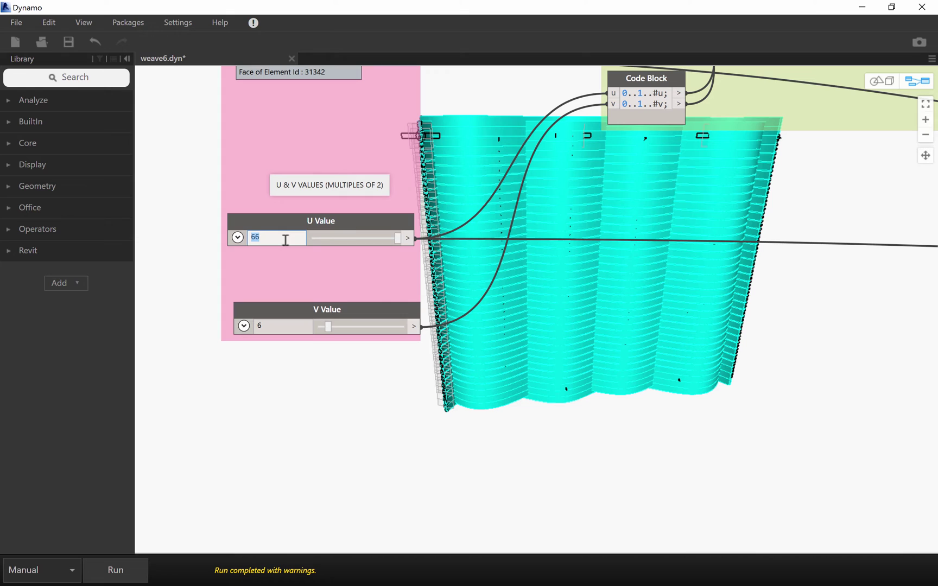
pyautogui.click(135, 574)
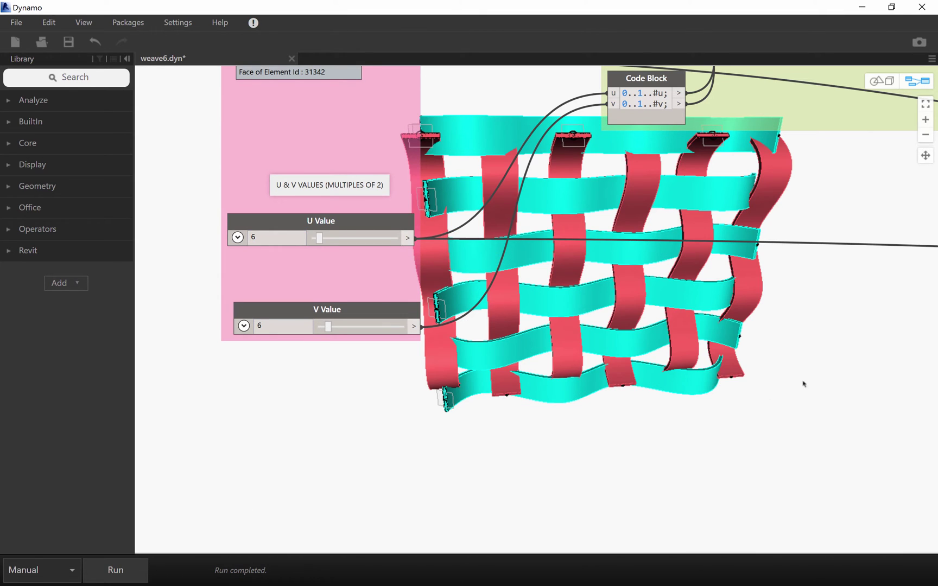
# Set the second value of the Code Block feeding the rectangle profiles' width and length to 4, and run the graph.
pyautogui.moveTo(804, 384); pyautogui.dragTo(477, 397, button='middle')
pyautogui.scroll(-4, 475, 397)
pyautogui.moveTo(639, 373); pyautogui.dragTo(263, 354, button='middle')
pyautogui.scroll(-2, 262, 353)
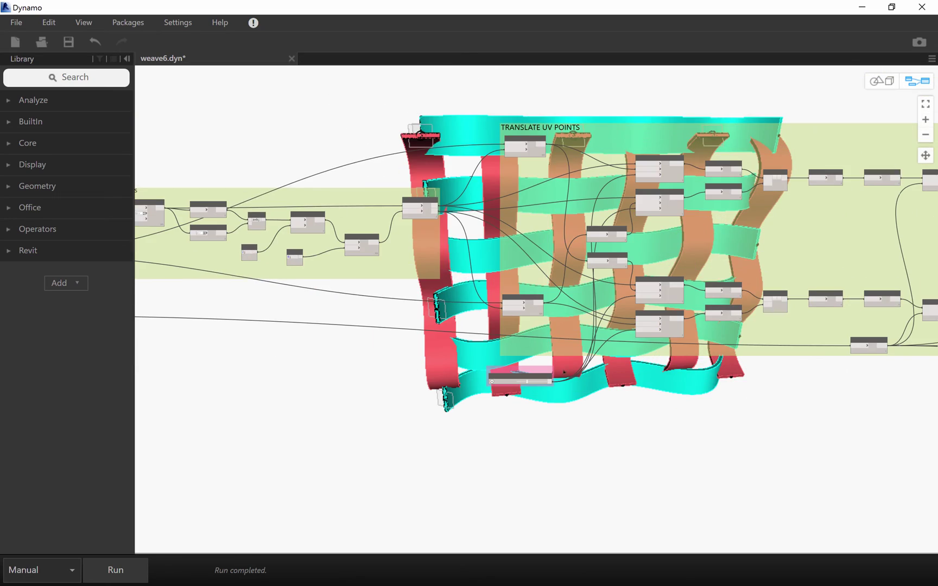
pyautogui.moveTo(889, 395); pyautogui.dragTo(269, 348, button='middle')
pyautogui.moveTo(884, 384); pyautogui.dragTo(370, 364, button='middle')
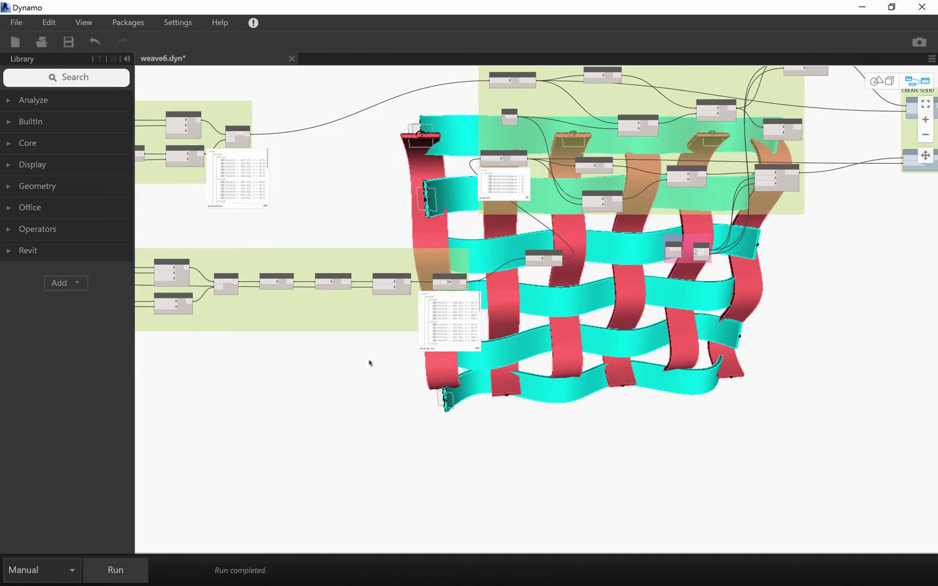
pyautogui.moveTo(758, 268); pyautogui.dragTo(451, 344, button='middle')
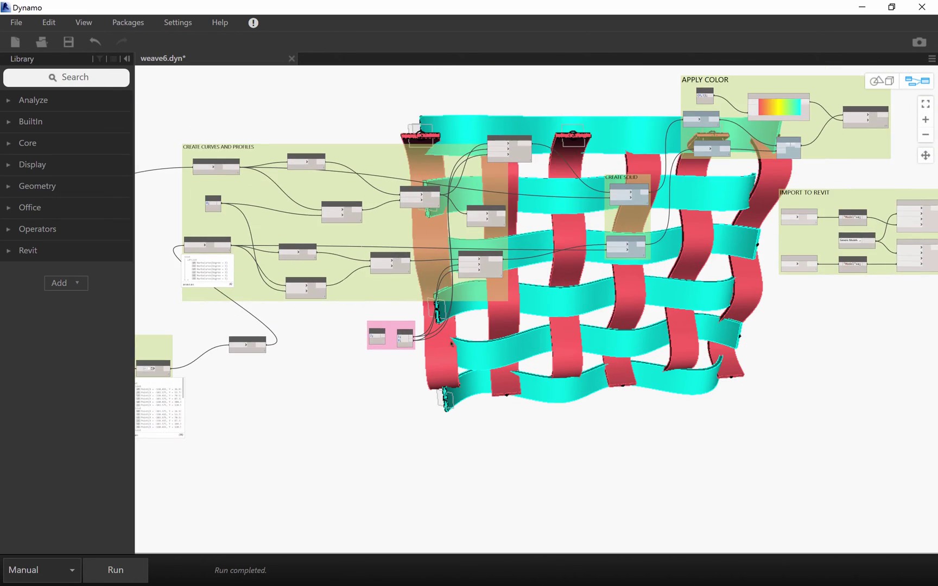
pyautogui.scroll(4, 416, 344)
pyautogui.moveTo(377, 328)
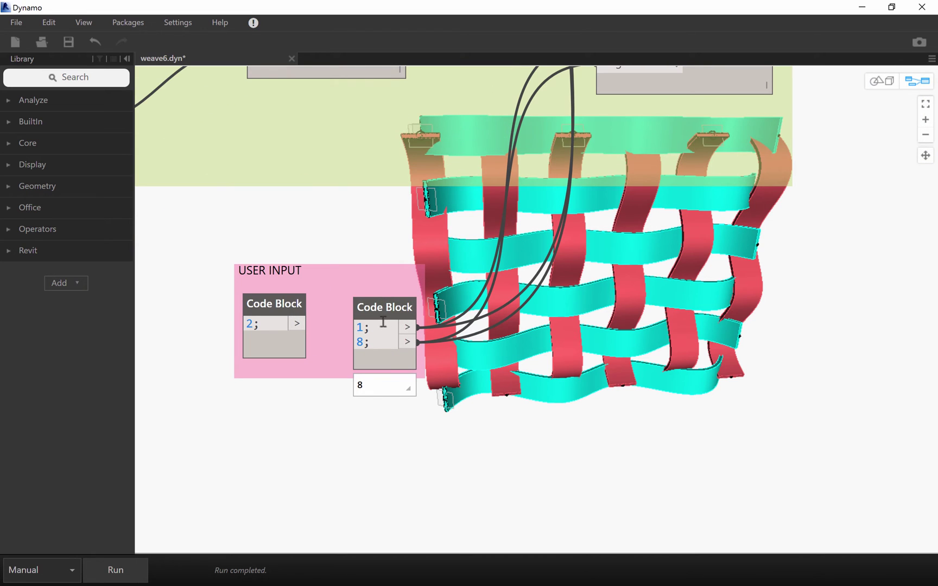
pyautogui.doubleClick(359, 342)
pyautogui.write('4')
pyautogui.click(115, 570)
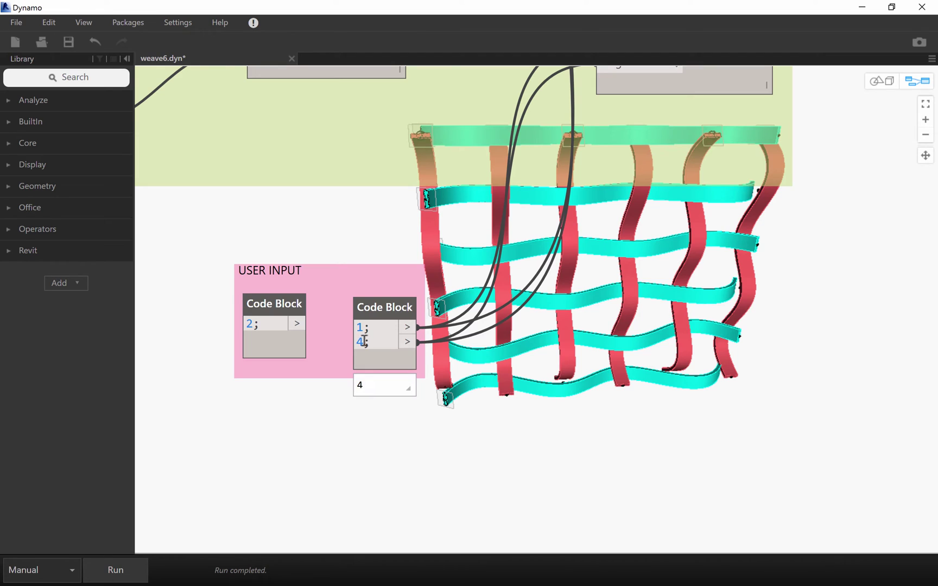
# Change the second value of the profile dimensions Code Block to 10 and rerun the graph.
pyautogui.doubleClick(360, 342)
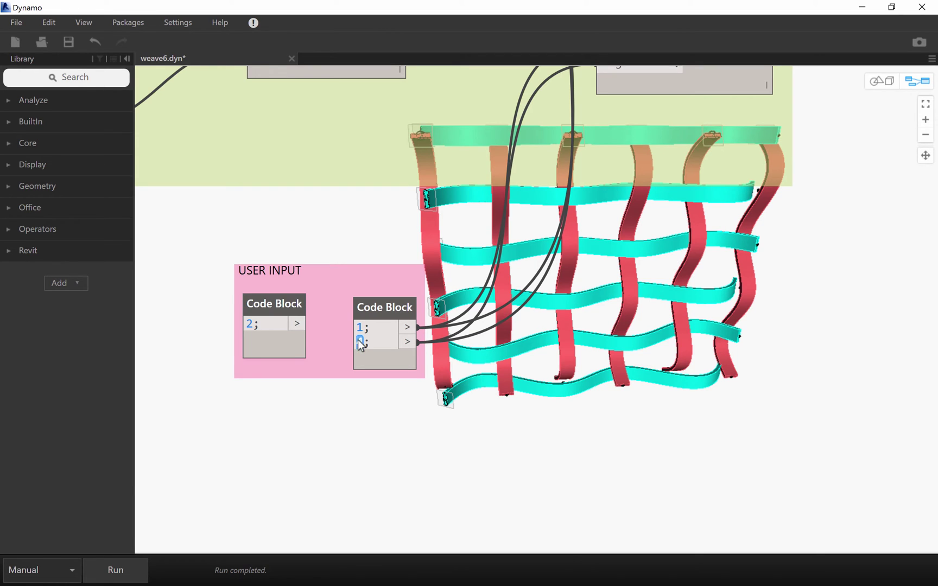
pyautogui.write('10')
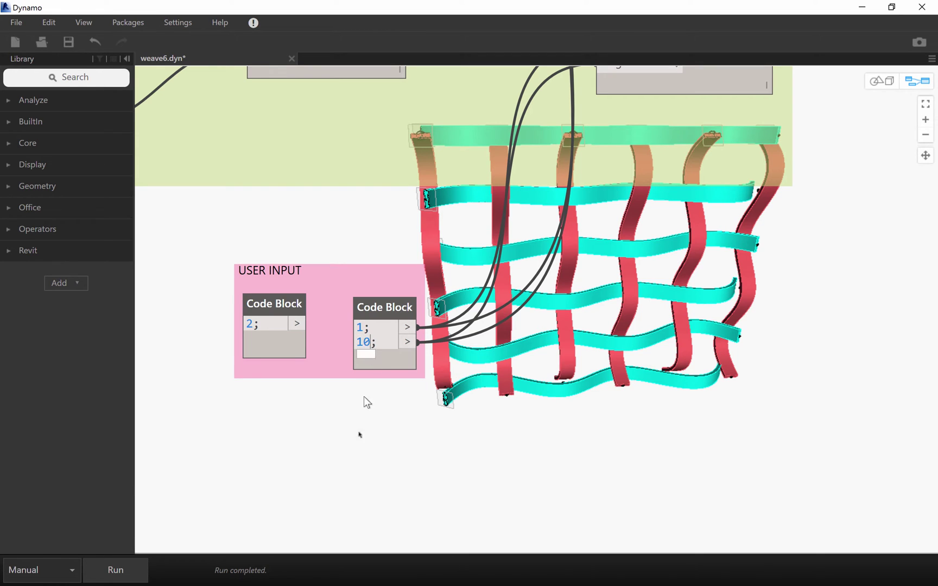
pyautogui.click(139, 567)
# Set the Threads Tightness number slider to 2.24 and run the graph.
pyautogui.scroll(-3, 619, 435)
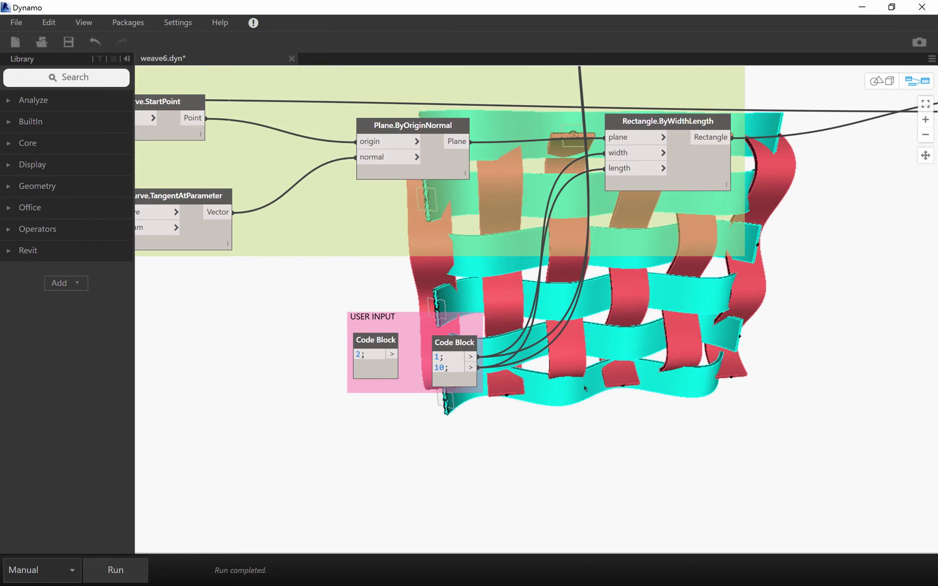
pyautogui.scroll(-5, 586, 388)
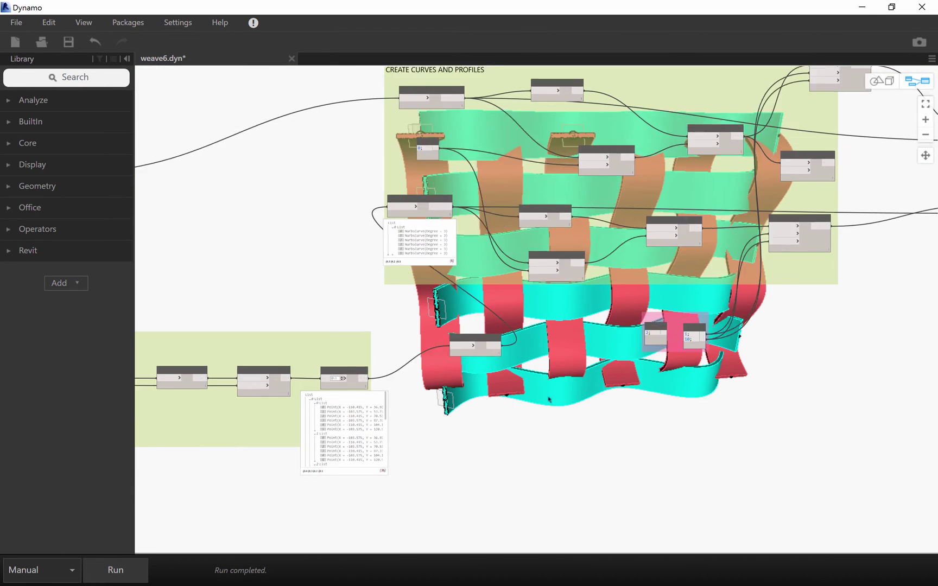
pyautogui.moveTo(522, 395); pyautogui.dragTo(890, 393, button='middle')
pyautogui.scroll(-3, 890, 393)
pyautogui.moveTo(599, 439); pyautogui.dragTo(826, 338, button='middle')
pyautogui.moveTo(280, 363); pyautogui.dragTo(662, 366, button='middle')
pyautogui.scroll(5, 575, 310)
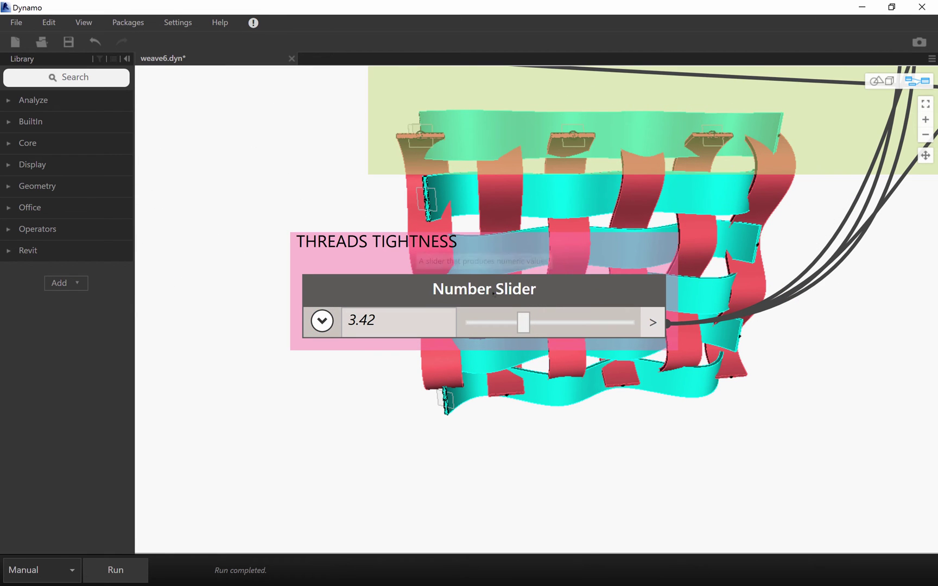
pyautogui.moveTo(524, 324); pyautogui.dragTo(504, 322)
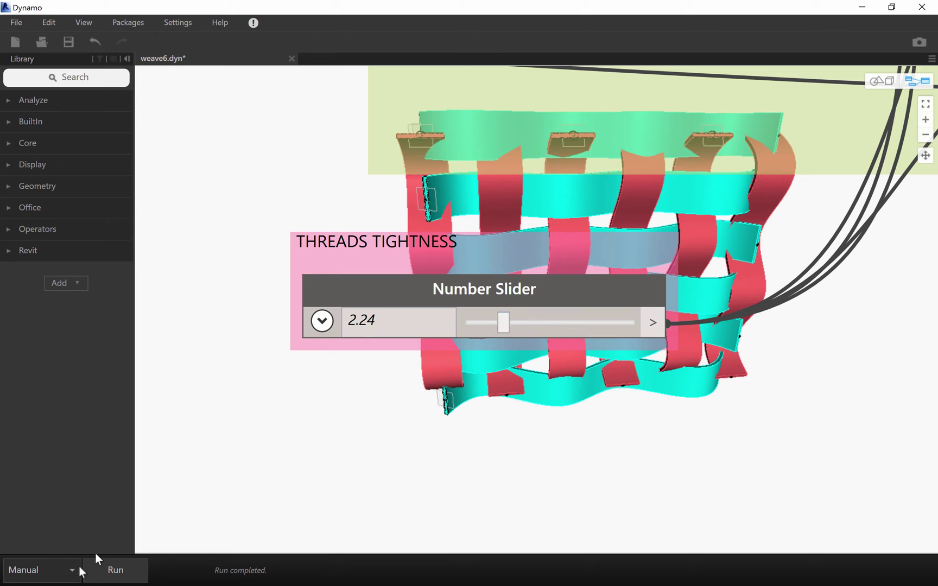
pyautogui.click(111, 567)
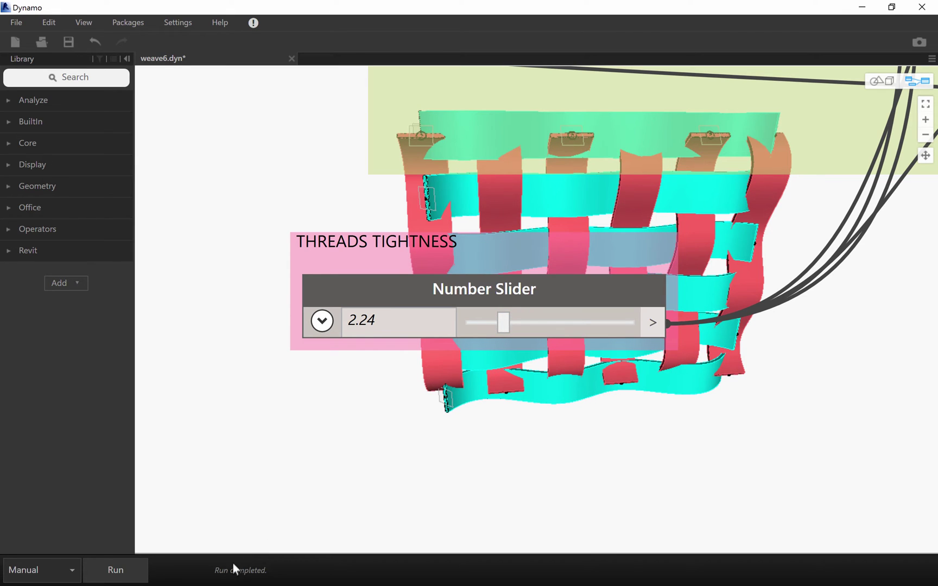
# Move the Threads Tightness slider lower on the canvas, set it to 4.72, and run the graph.
pyautogui.moveTo(464, 280); pyautogui.dragTo(420, 394)
pyautogui.moveTo(459, 437); pyautogui.dragTo(502, 437)
pyautogui.click(117, 575)
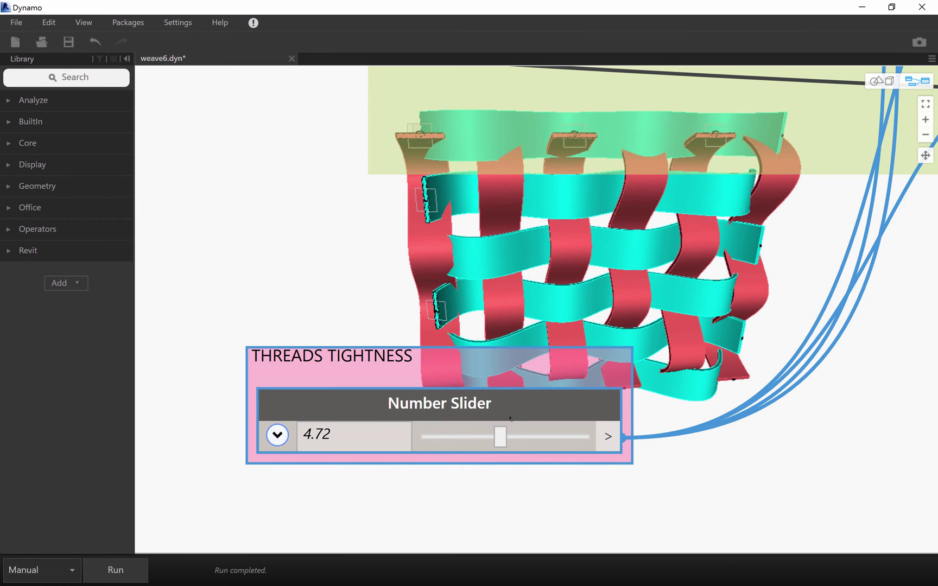
# Reduce the Threads Tightness slider to 3.11 and rerun the graph.
pyautogui.moveTo(500, 437); pyautogui.dragTo(473, 437)
pyautogui.click(139, 576)
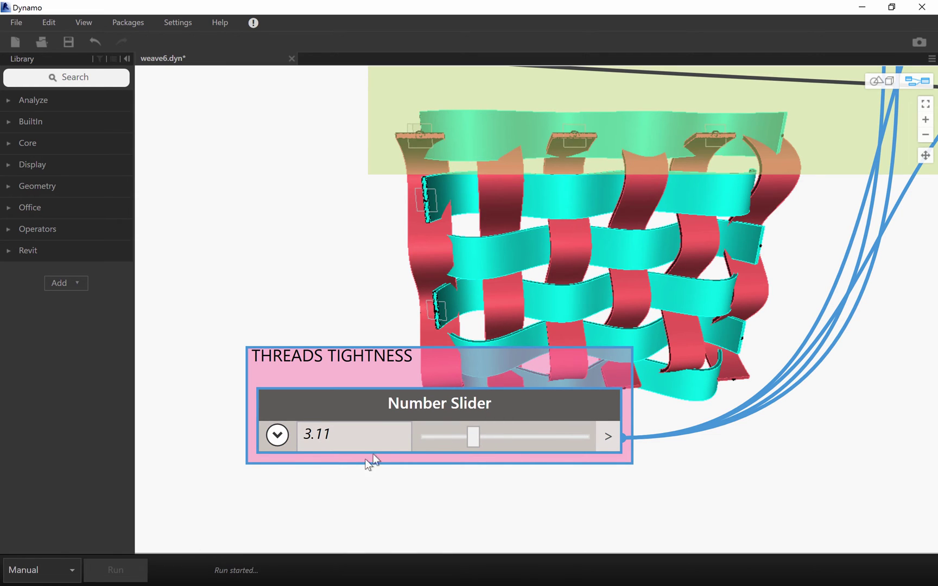
# Examine the Create Surface Points node group and preview the output of the Surface.PointAtParameter node.
pyautogui.scroll(-6, 396, 312)
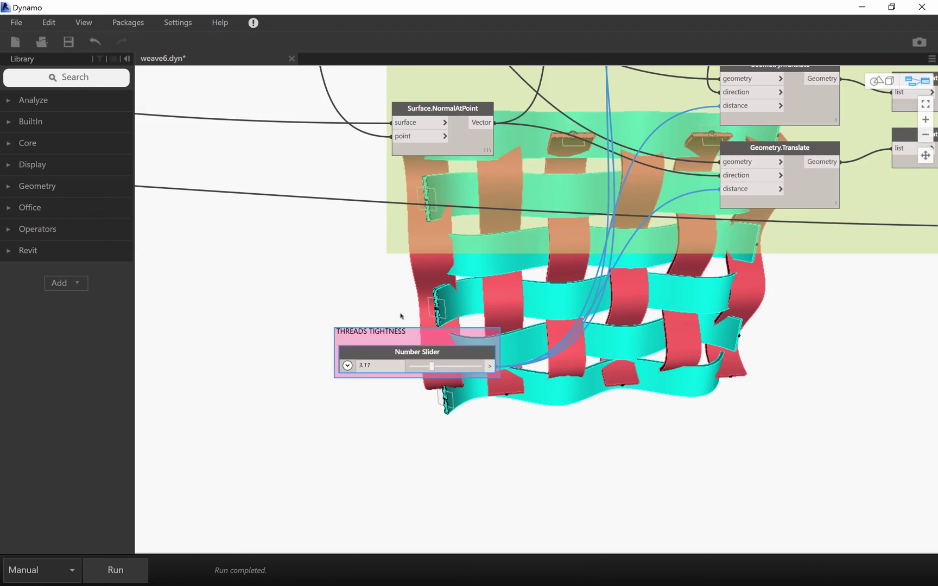
pyautogui.moveTo(518, 365); pyautogui.dragTo(401, 369, button='middle')
pyautogui.scroll(-2, 400, 368)
pyautogui.moveTo(513, 378); pyautogui.dragTo(646, 362, button='middle')
pyautogui.moveTo(265, 374); pyautogui.dragTo(638, 359, button='middle')
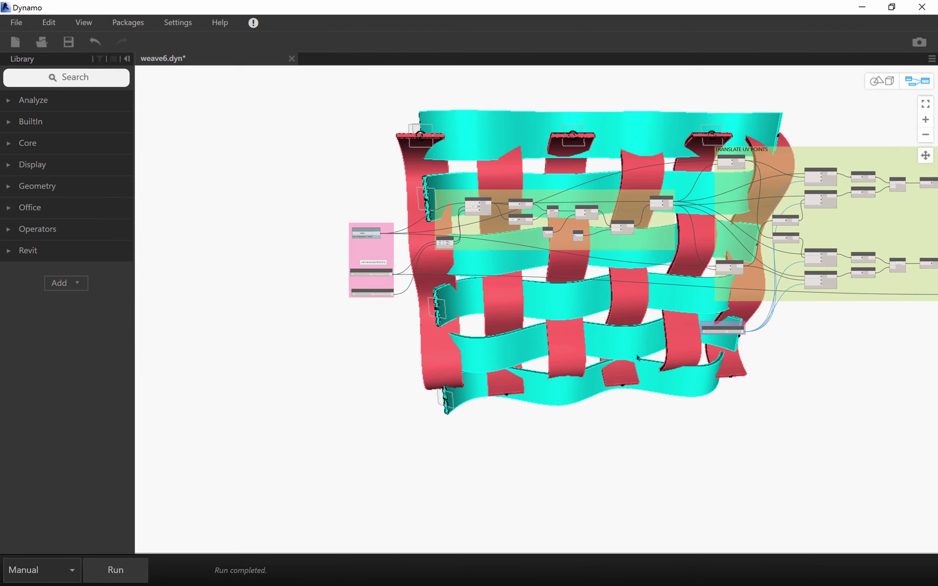
pyautogui.scroll(3, 541, 263)
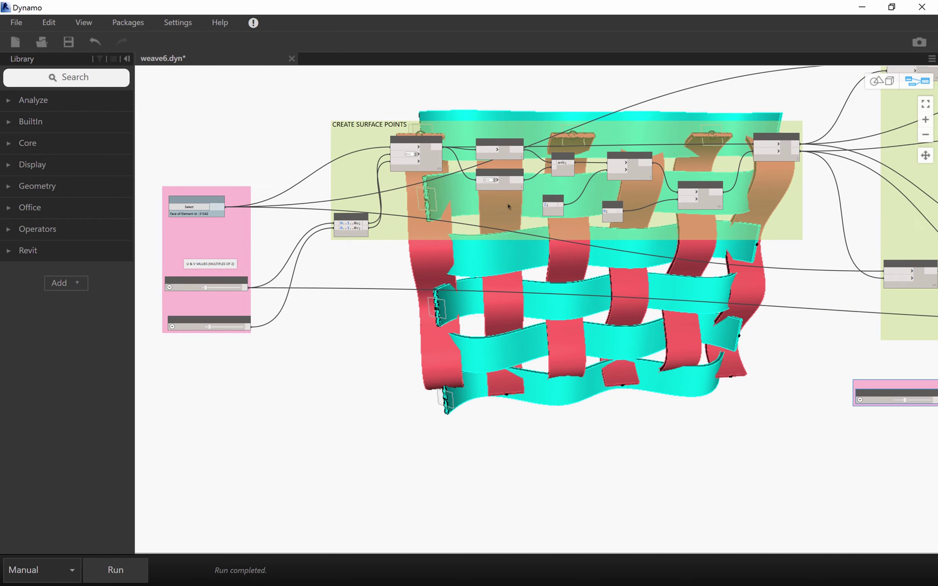
pyautogui.scroll(3, 622, 204)
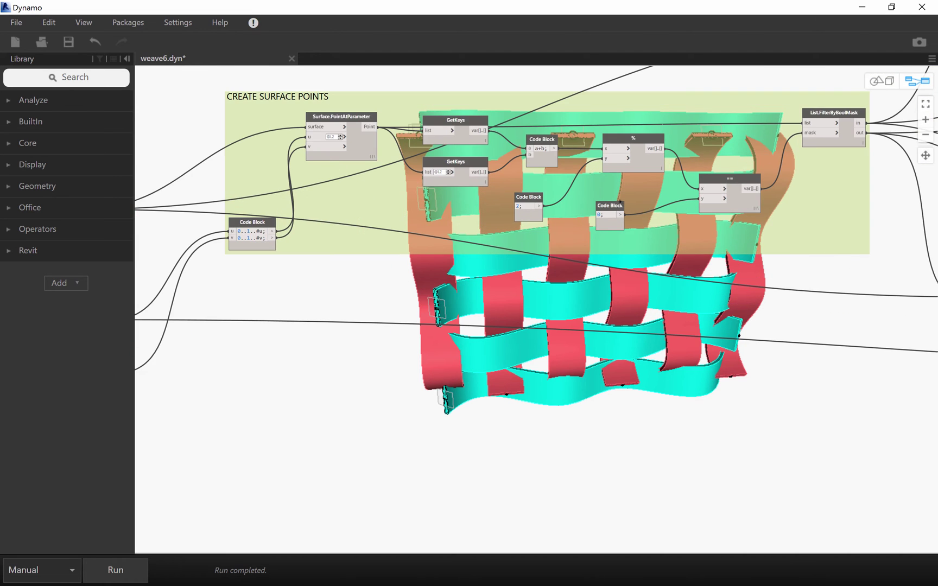
pyautogui.scroll(1, 602, 188)
pyautogui.moveTo(602, 188); pyautogui.dragTo(601, 261, button='middle')
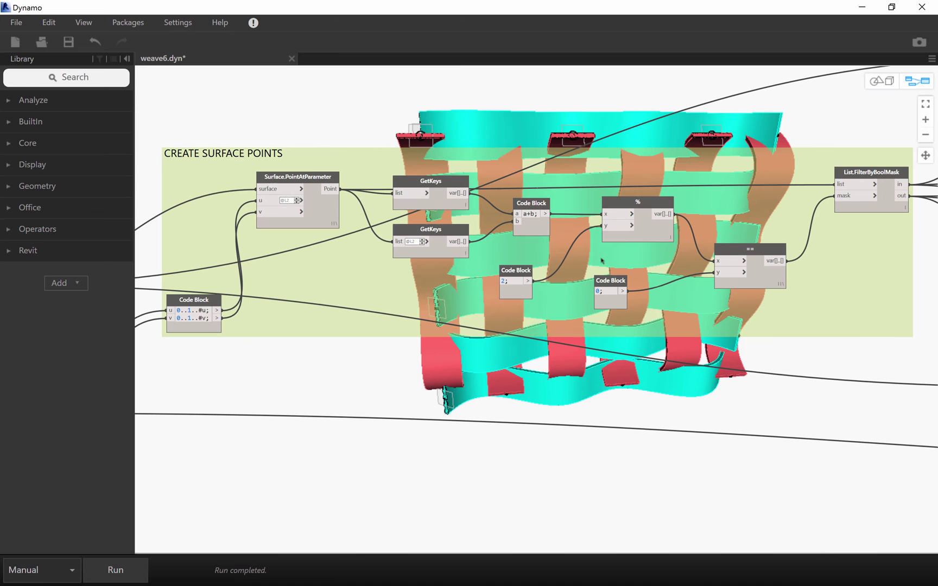
pyautogui.scroll(2, 431, 181)
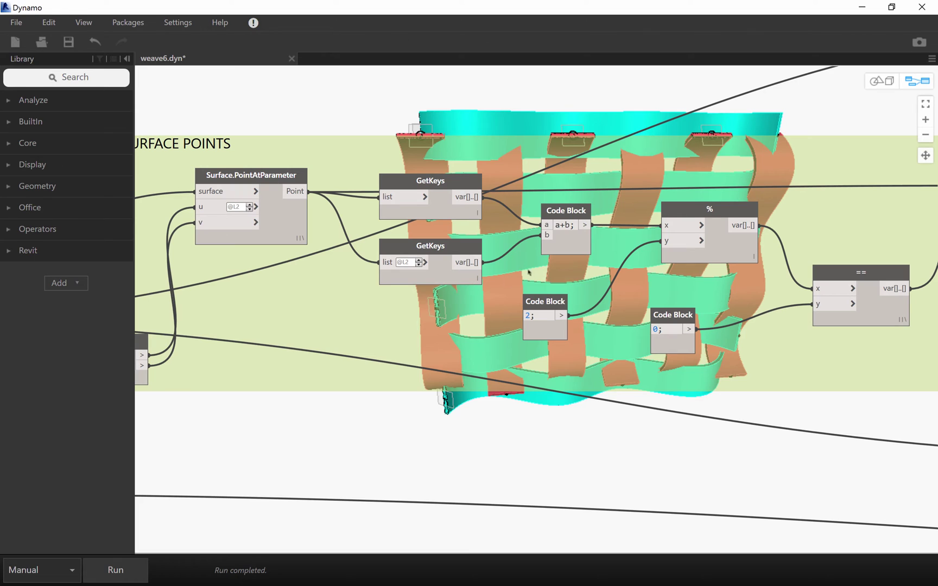
pyautogui.moveTo(288, 224)
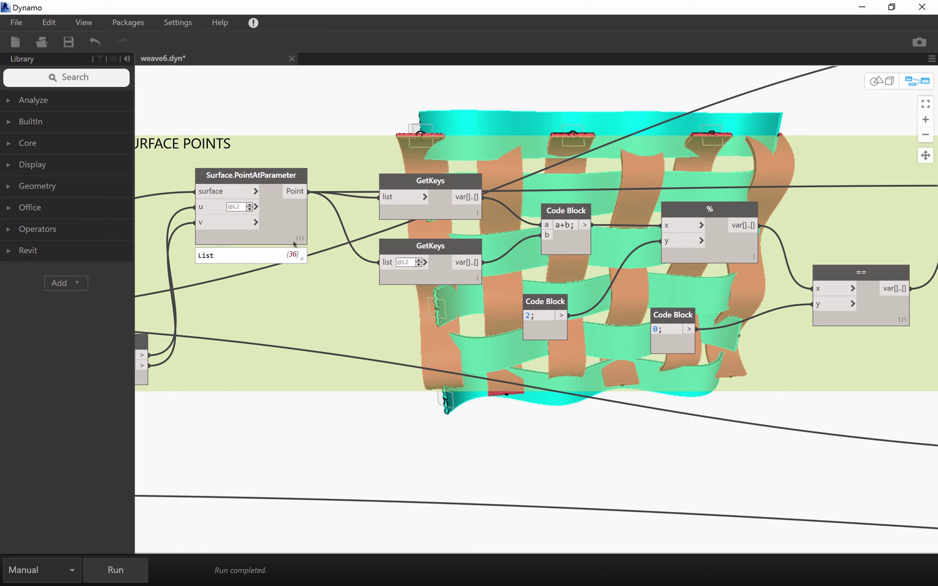
pyautogui.moveTo(295, 257)
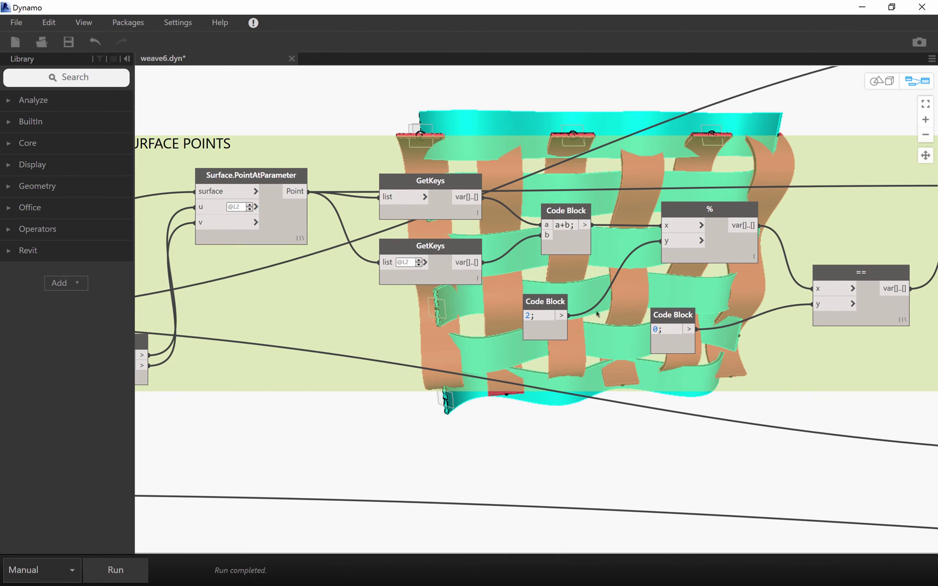
# Move the upper GetKeys node higher on the canvas and preview the outputs of the lower GetKeys node and the modulo divisor Code Block.
pyautogui.moveTo(597, 314); pyautogui.dragTo(452, 315, button='middle')
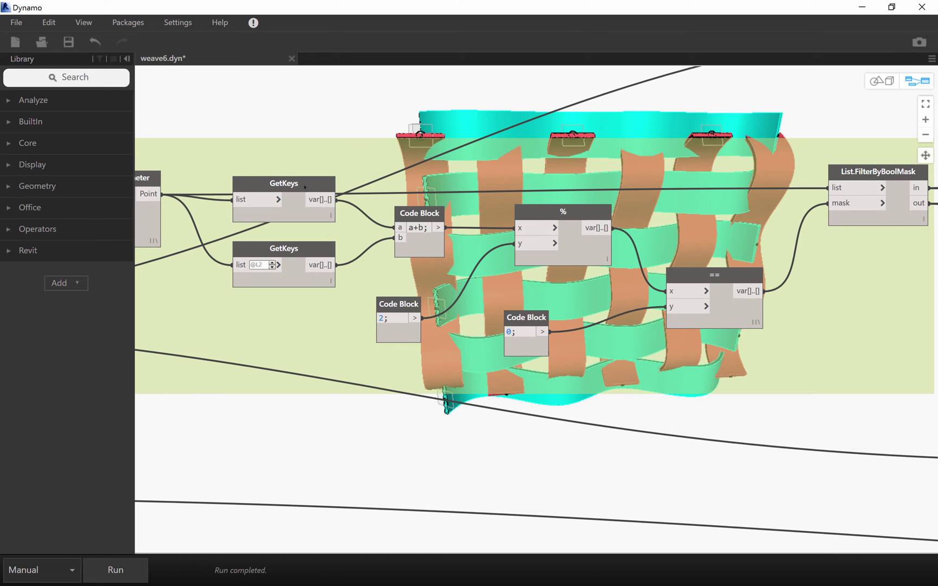
pyautogui.moveTo(305, 187); pyautogui.dragTo(308, 156)
pyautogui.moveTo(329, 205)
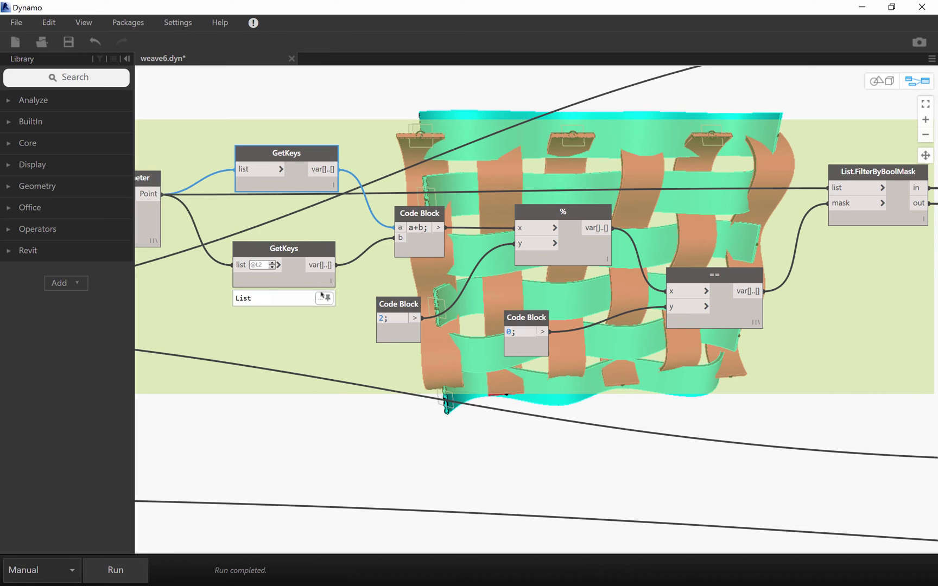
pyautogui.moveTo(323, 303)
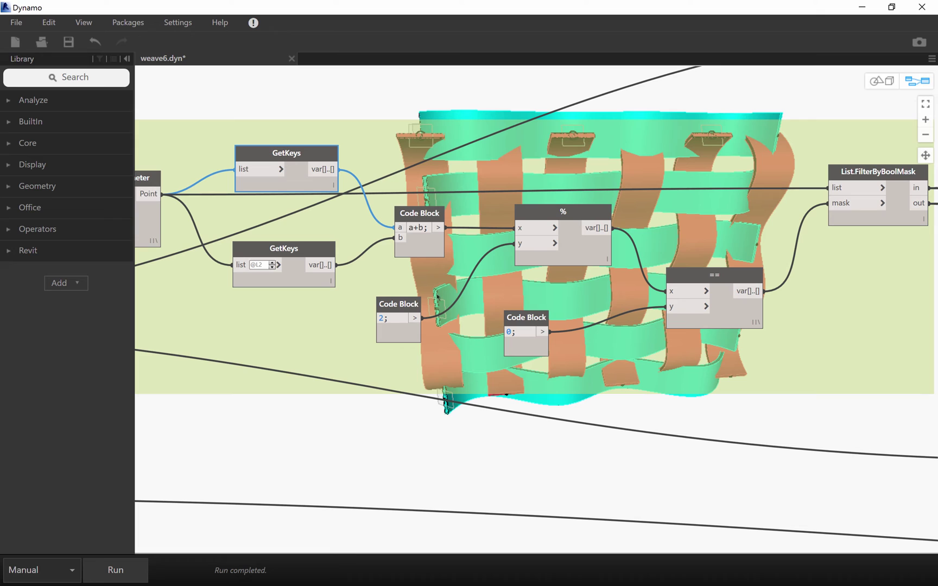
pyautogui.moveTo(396, 317)
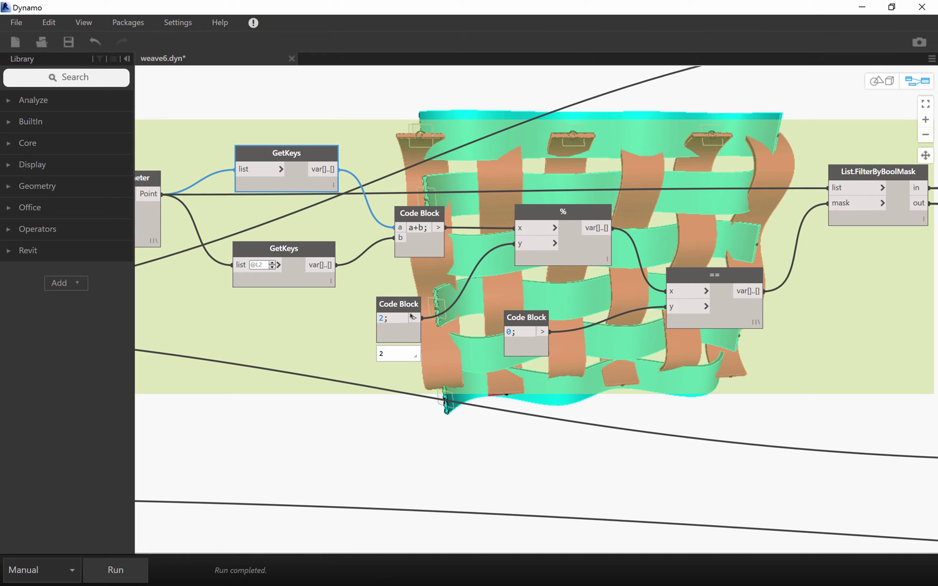
# Inspect the true/false list produced by the == node that feeds the List.FilterByBoolMask mask.
pyautogui.moveTo(744, 321)
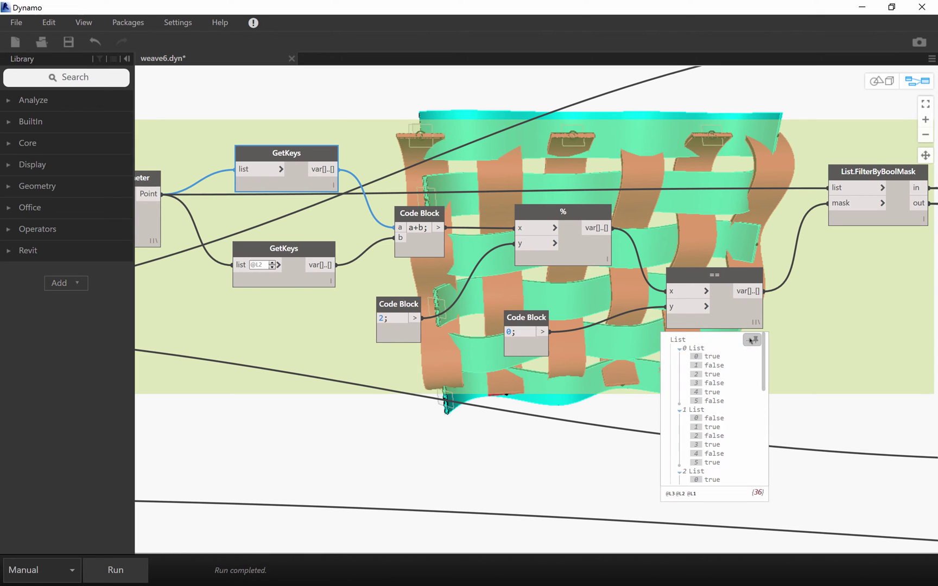
pyautogui.click(752, 341)
pyautogui.moveTo(829, 361); pyautogui.dragTo(678, 319, button='middle')
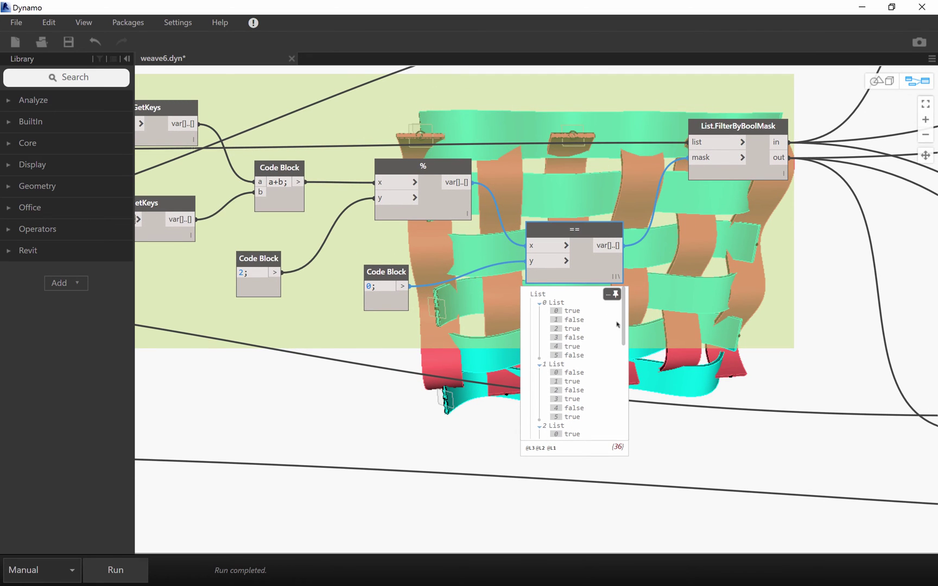
pyautogui.moveTo(624, 325)
pyautogui.mouseDown()
pyautogui.moveTo(623, 370)
pyautogui.moveTo(628, 315)
pyautogui.mouseUp()
pyautogui.moveTo(629, 315)
pyautogui.mouseDown()
pyautogui.moveTo(628, 328)
pyautogui.moveTo(629, 315)
pyautogui.mouseUp()
# Review the Translate UV Points and Sort Odd Points Order in Rows node groups.
pyautogui.scroll(-5, 665, 268)
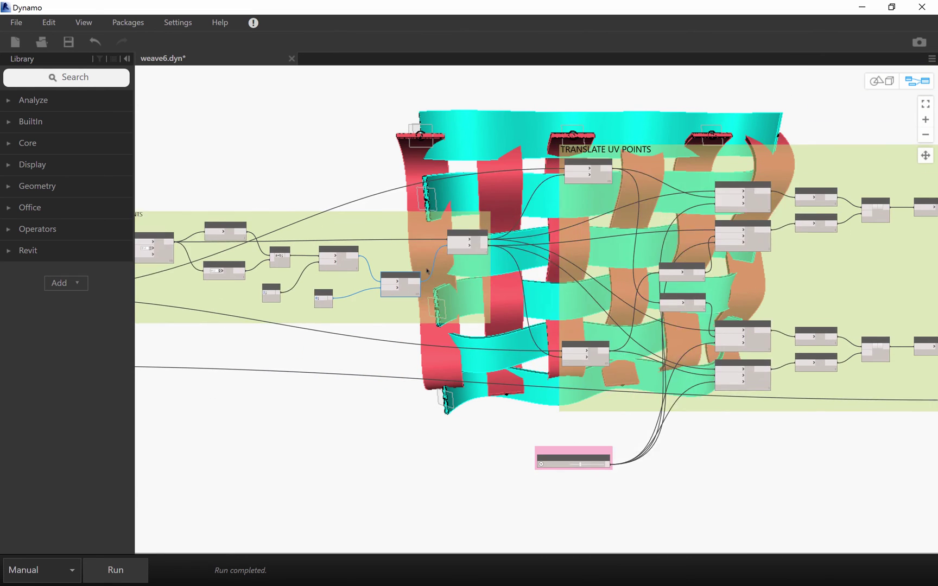
pyautogui.scroll(5, 719, 294)
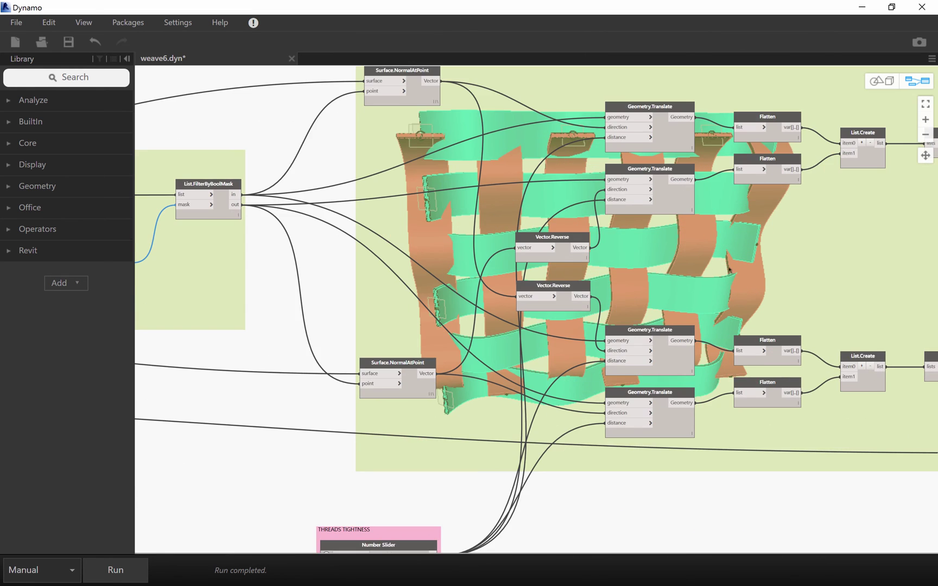
pyautogui.scroll(-3, 307, 151)
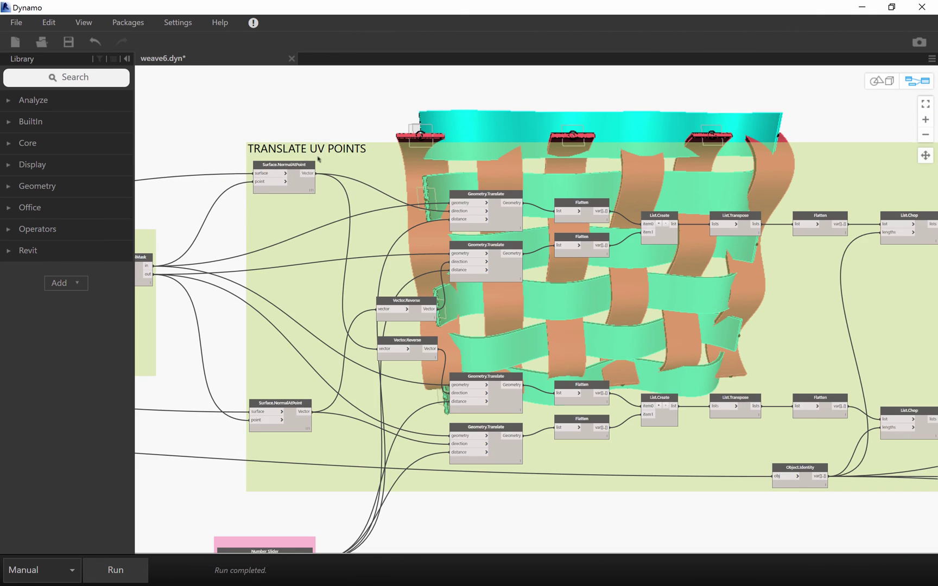
pyautogui.scroll(4, 404, 272)
pyautogui.moveTo(525, 279); pyautogui.dragTo(249, 244, button='middle')
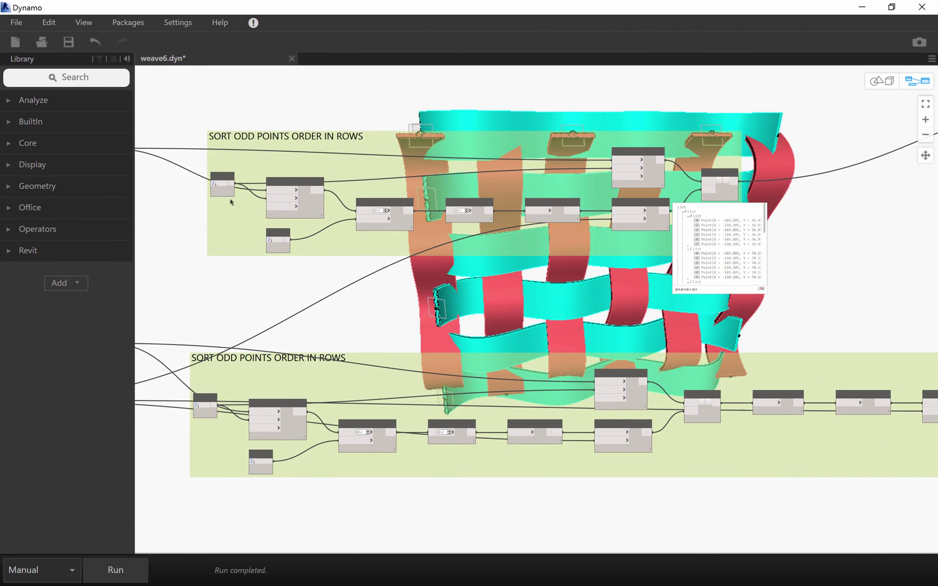
pyautogui.scroll(3, 185, 155)
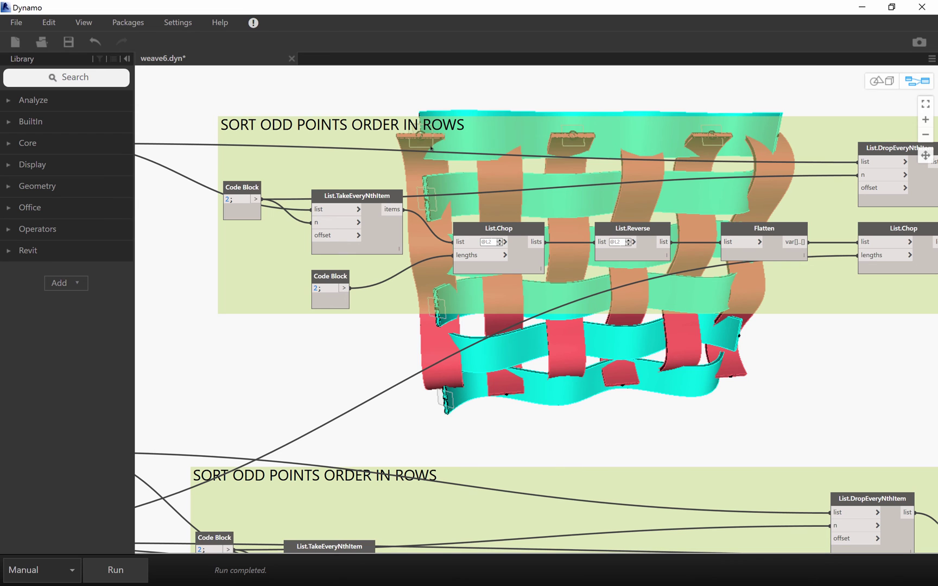
pyautogui.scroll(-4, 411, 187)
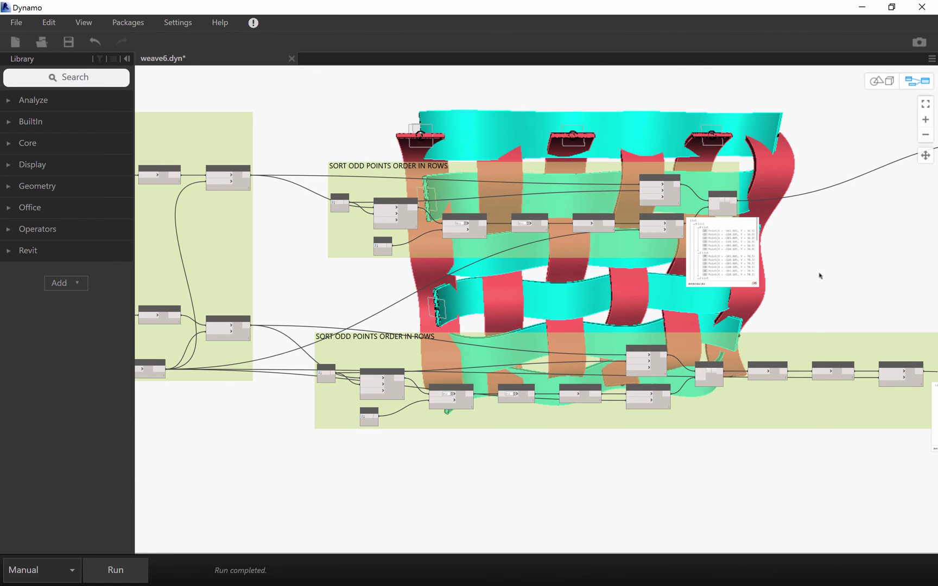
# Review the Create Curves and Profiles, Create Solid, Apply Color and Import to Revit node groups.
pyautogui.scroll(4, 418, 185)
pyautogui.scroll(2, 418, 185)
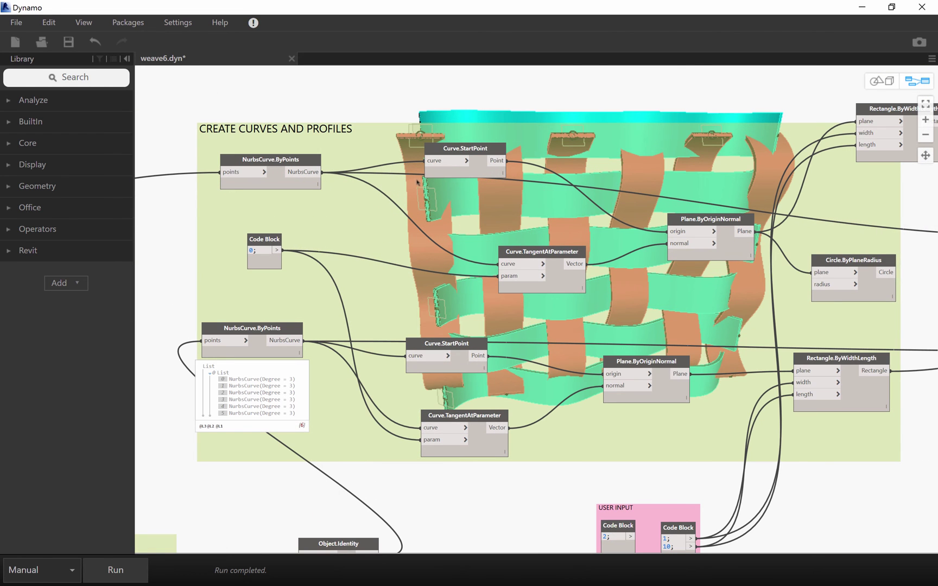
pyautogui.click(282, 347)
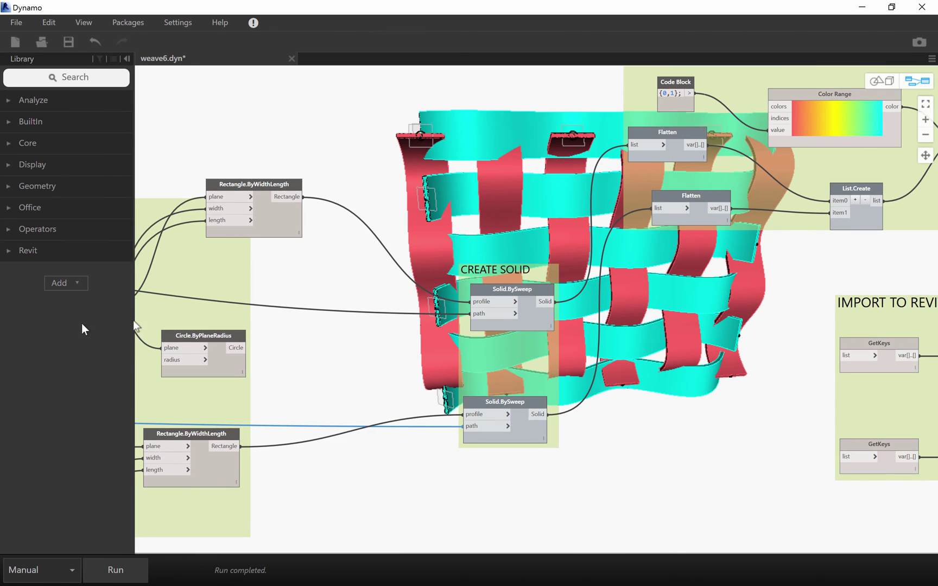
pyautogui.moveTo(502, 244); pyautogui.dragTo(180, 306, button='middle')
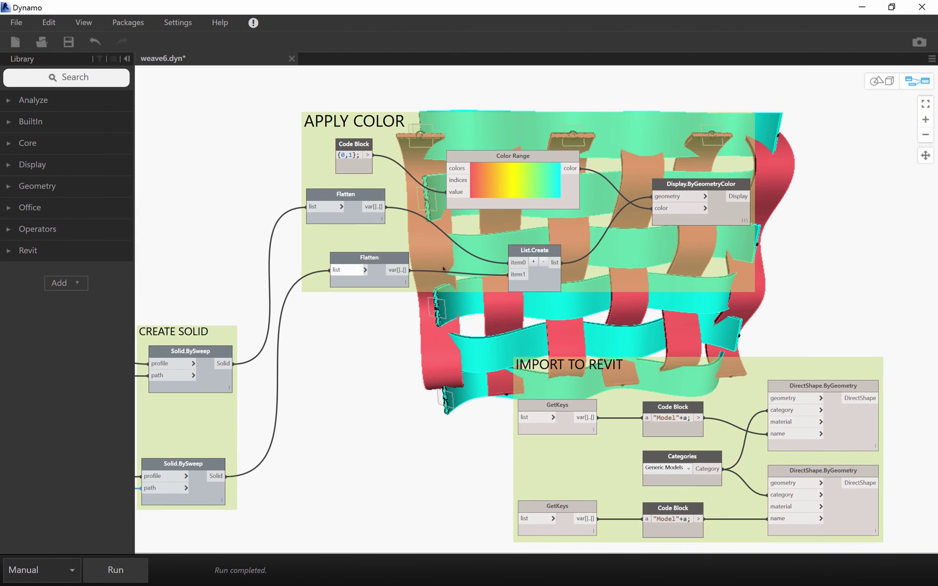
pyautogui.moveTo(669, 387); pyautogui.dragTo(536, 301, button='middle')
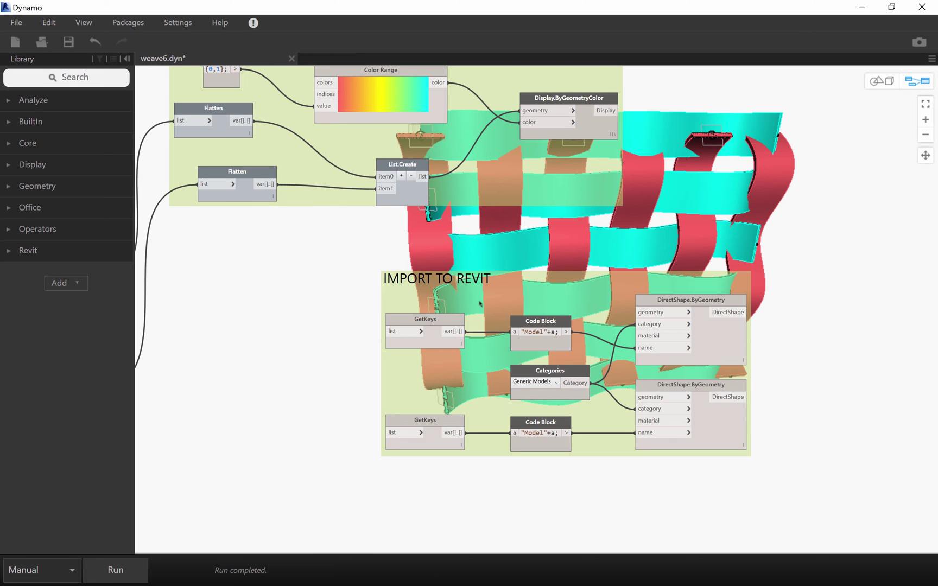
# Connect the User Input Code Block containing 2 to the radius input of the Circle.ByPlaneRadius node.
pyautogui.scroll(-4, 526, 294)
pyautogui.moveTo(370, 307); pyautogui.dragTo(890, 272, button='middle')
pyautogui.scroll(-3, 869, 276)
pyautogui.scroll(2, 798, 291)
pyautogui.scroll(2, 832, 284)
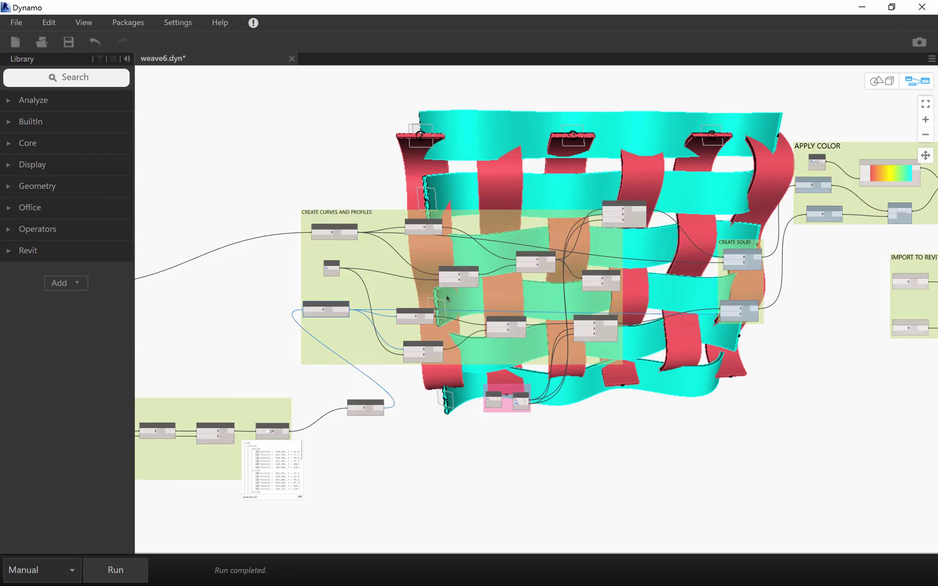
pyautogui.moveTo(832, 284); pyautogui.dragTo(216, 295, button='middle')
pyautogui.scroll(2, 270, 263)
pyautogui.scroll(2, 269, 262)
pyautogui.moveTo(315, 293); pyautogui.dragTo(813, 254, button='middle')
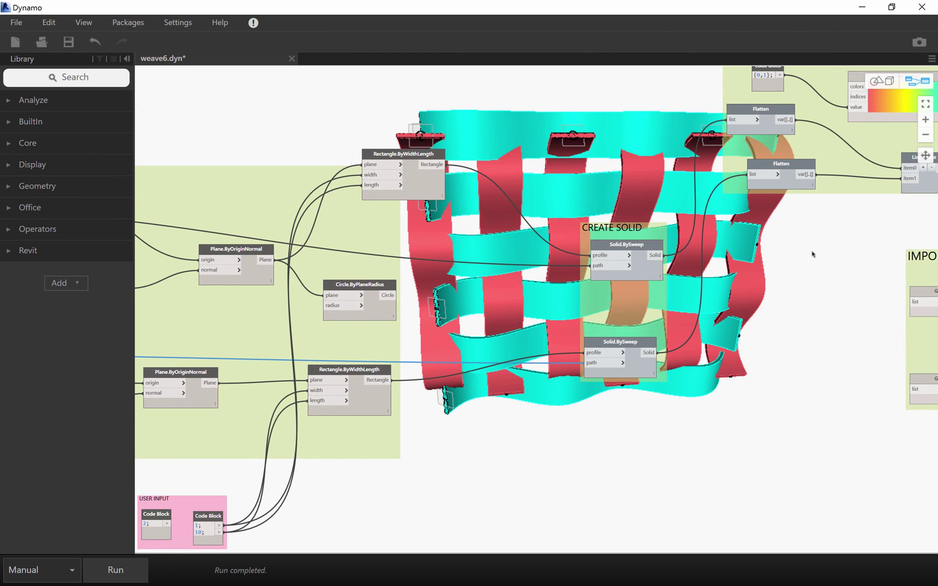
pyautogui.moveTo(488, 312); pyautogui.dragTo(573, 304, button='middle')
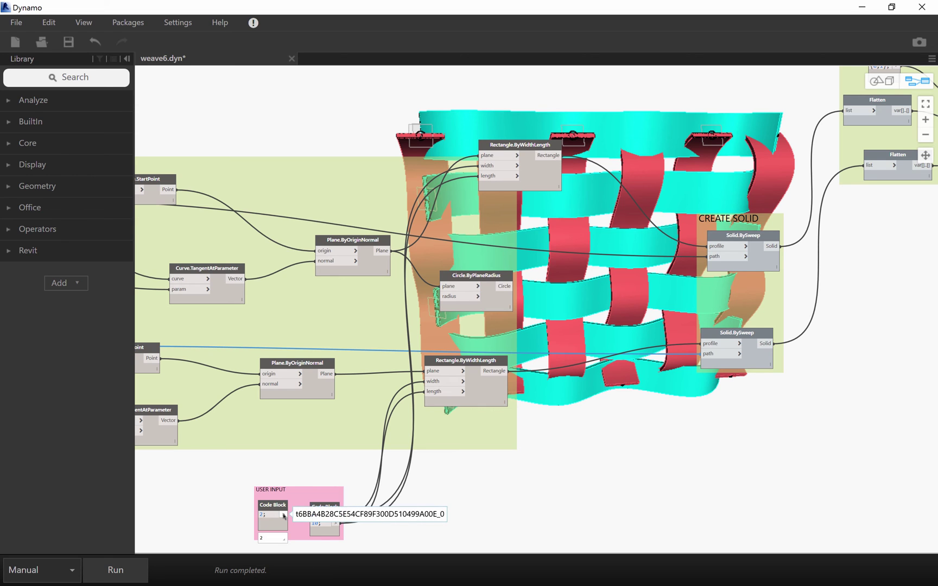
pyautogui.moveTo(283, 514); pyautogui.dragTo(451, 298)
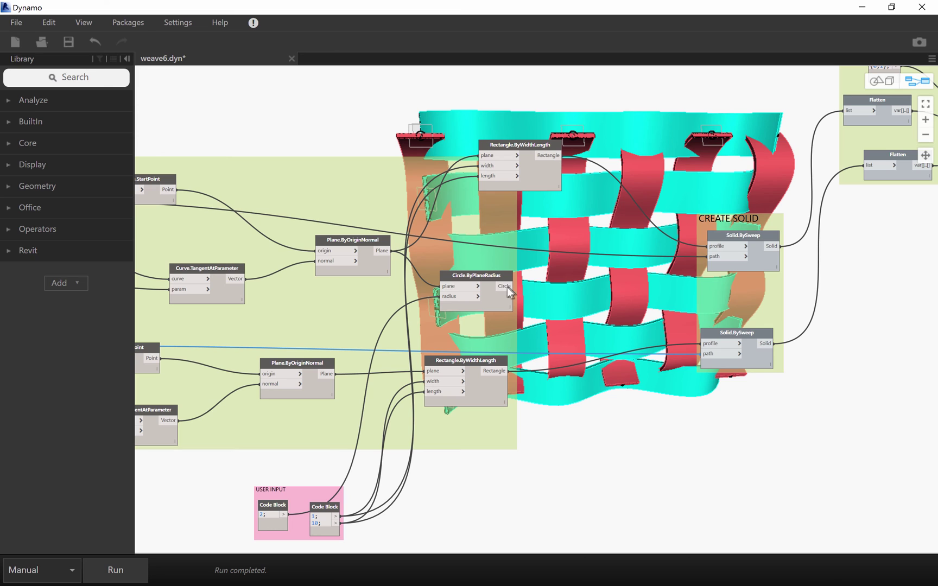
# Connect the Circle output to the profile input of the upper Solid.BySweep node and run the graph.
pyautogui.moveTo(508, 287); pyautogui.dragTo(725, 249)
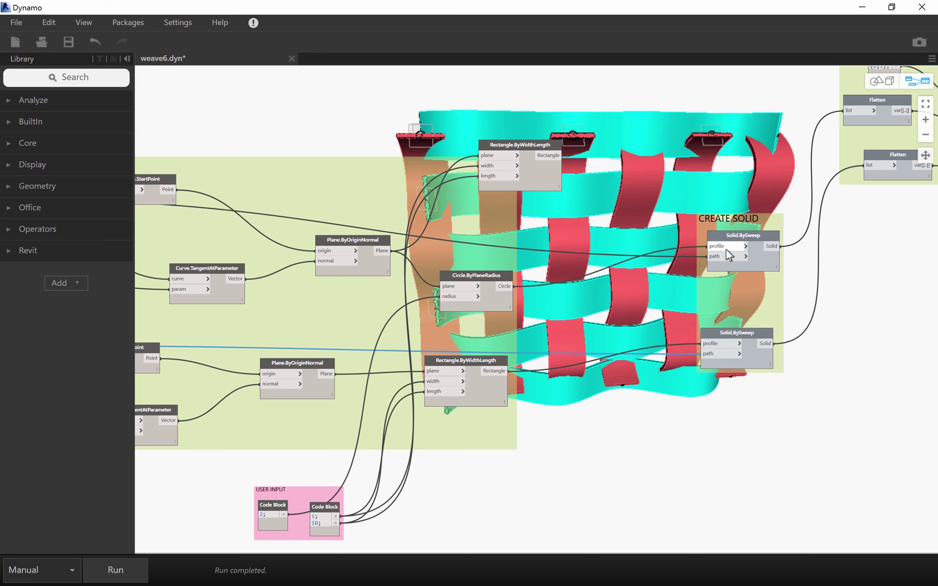
pyautogui.click(117, 570)
# Set the V Value slider to 8 and run the graph.
pyautogui.moveTo(633, 431); pyautogui.dragTo(935, 356, button='middle')
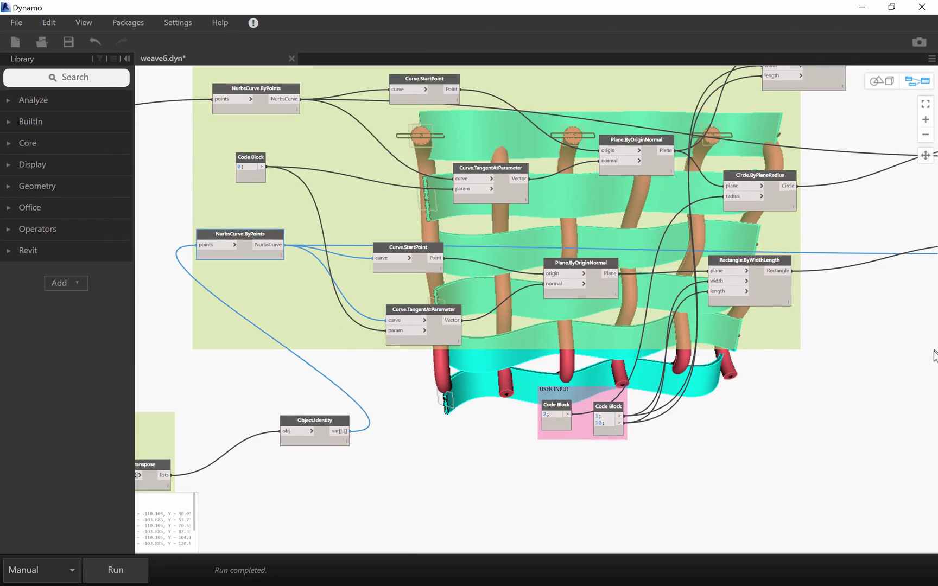
pyautogui.scroll(-3, 935, 353)
pyautogui.moveTo(337, 348); pyautogui.dragTo(931, 391, button='middle')
pyautogui.moveTo(339, 388); pyautogui.dragTo(905, 263, button='middle')
pyautogui.scroll(-3, 906, 266)
pyautogui.moveTo(608, 353); pyautogui.dragTo(937, 382, button='middle')
pyautogui.scroll(3, 505, 366)
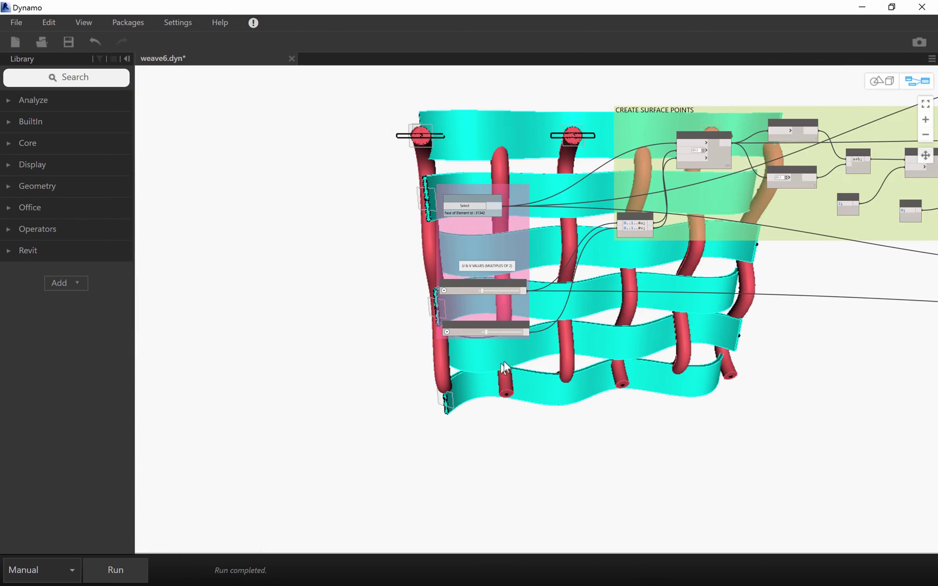
pyautogui.scroll(2, 504, 365)
pyautogui.moveTo(534, 360); pyautogui.dragTo(706, 421, button='middle')
pyautogui.scroll(2, 643, 380)
pyautogui.scroll(1, 607, 324)
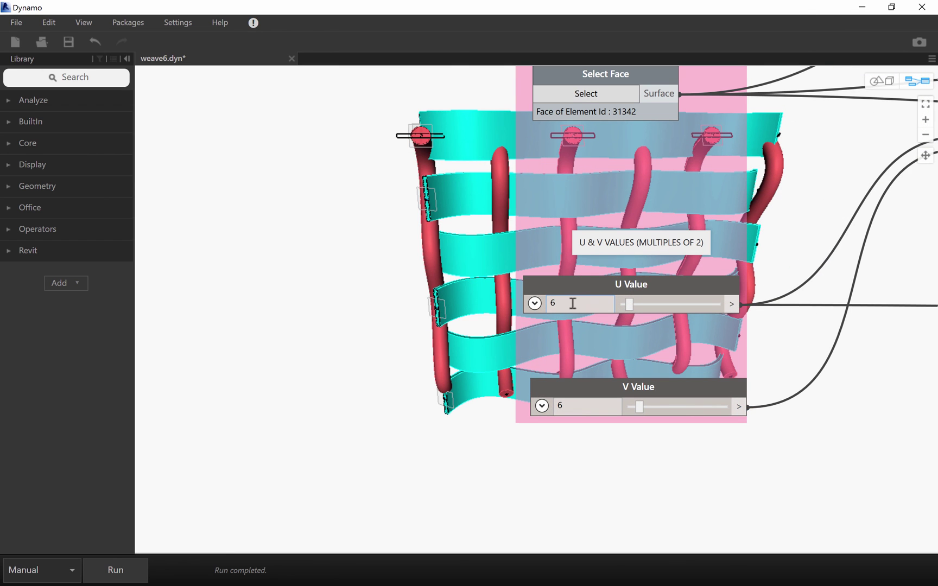
pyautogui.doubleClick(578, 406)
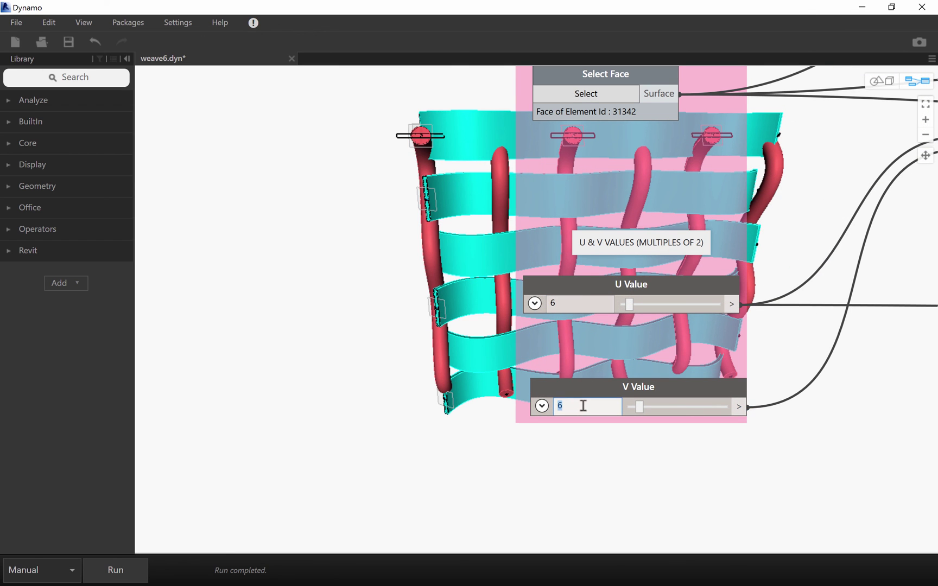
pyautogui.write('8')
pyautogui.click(115, 571)
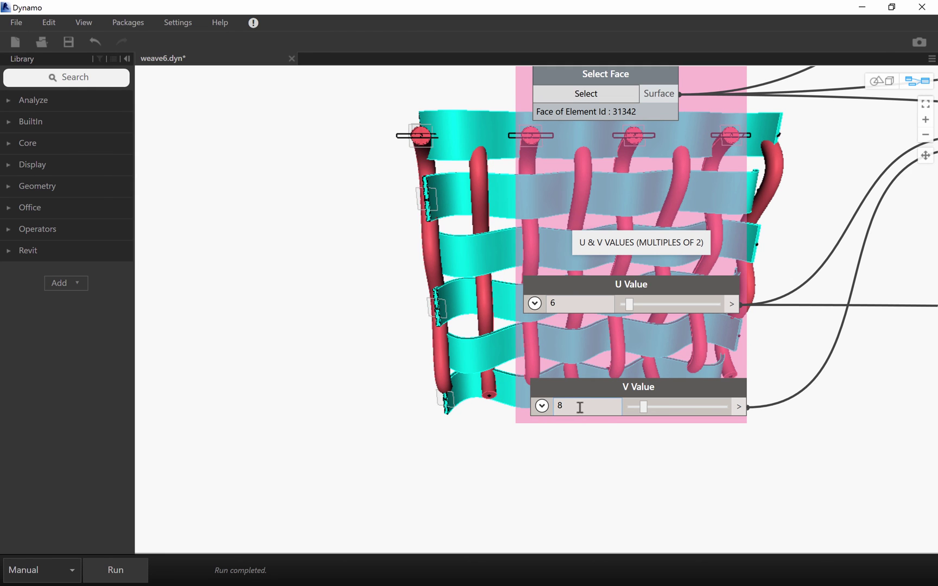
# Set the V Value slider to 10 and run the graph.
pyautogui.doubleClick(579, 408)
pyautogui.write('10')
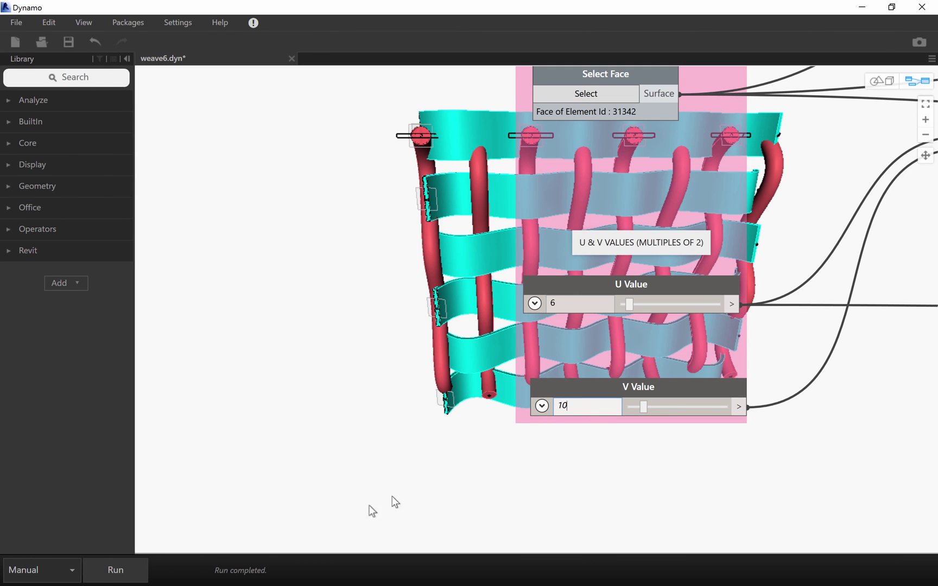
pyautogui.click(99, 579)
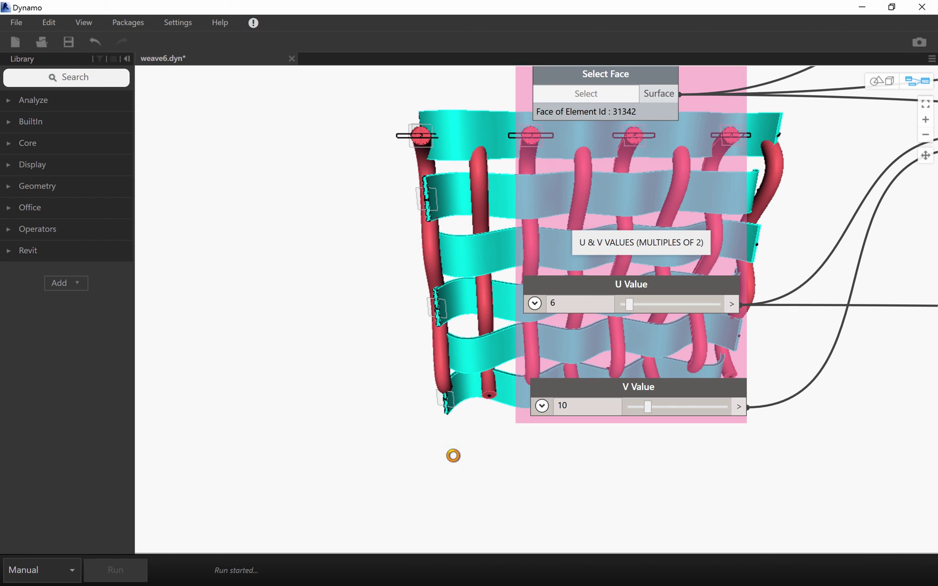
# Set the U Value slider to 8 and run the graph.
pyautogui.scroll(-3, 533, 439)
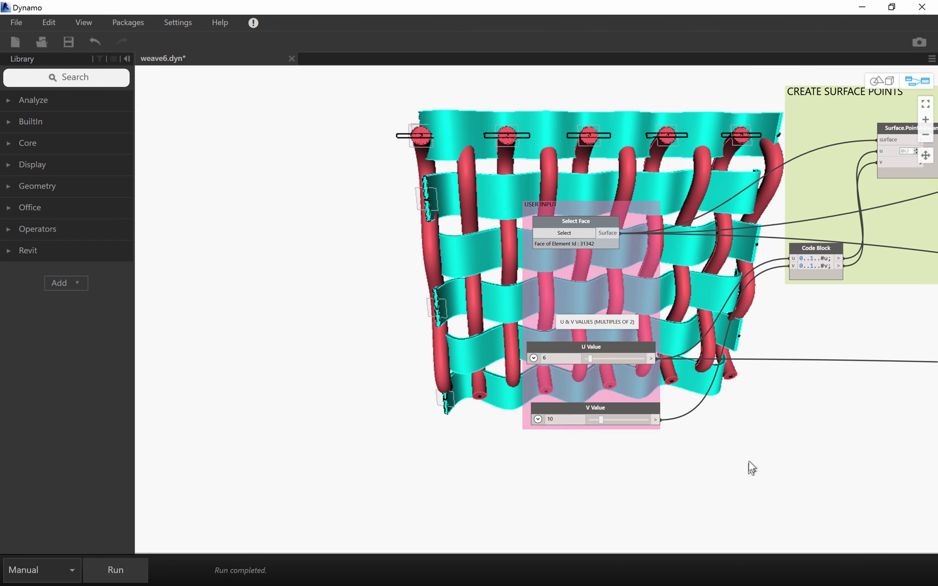
pyautogui.moveTo(748, 461); pyautogui.dragTo(888, 477, button='middle')
pyautogui.doubleClick(703, 384)
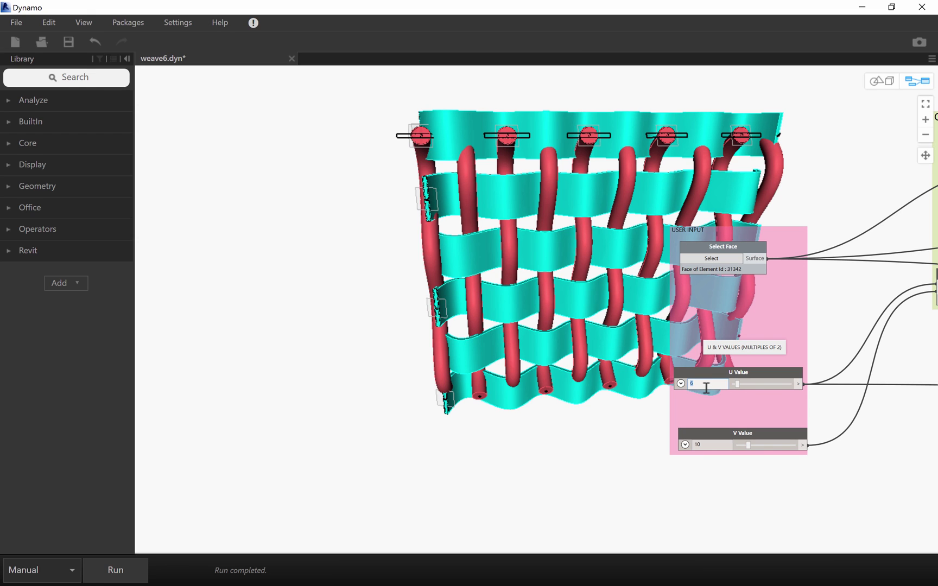
pyautogui.moveTo(705, 384); pyautogui.dragTo(672, 384)
pyautogui.click(130, 573)
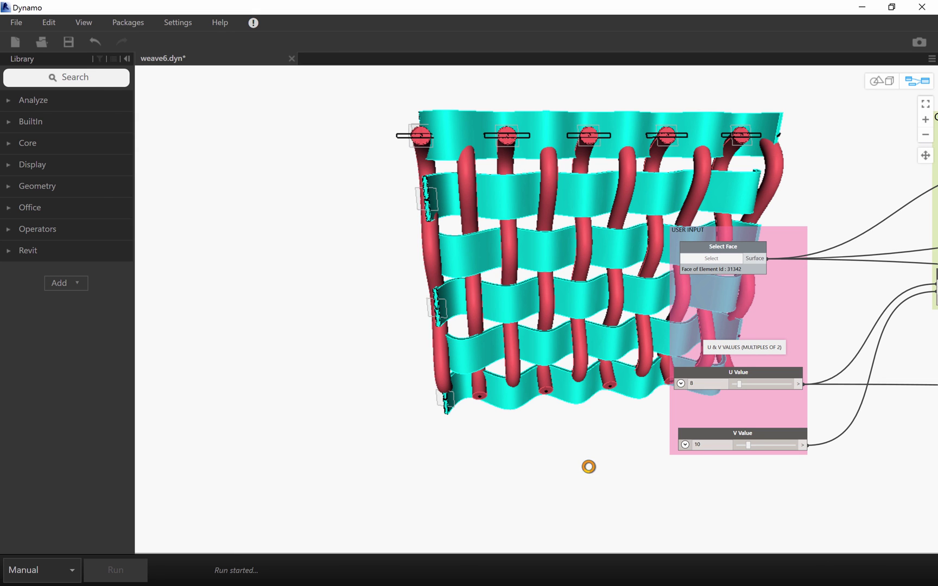
pyautogui.moveTo(617, 395); pyautogui.dragTo(345, 408, button='middle')
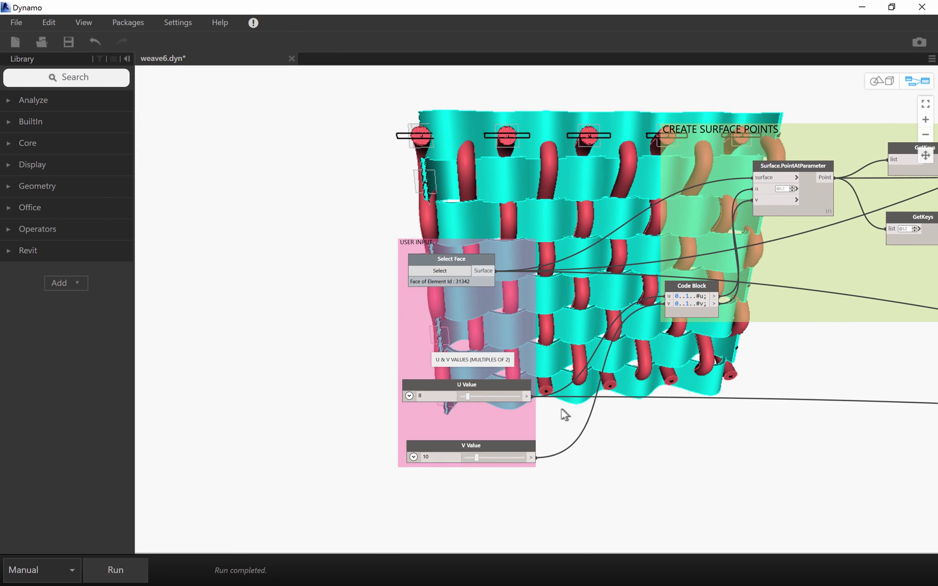
pyautogui.moveTo(565, 416); pyautogui.dragTo(377, 394, button='middle')
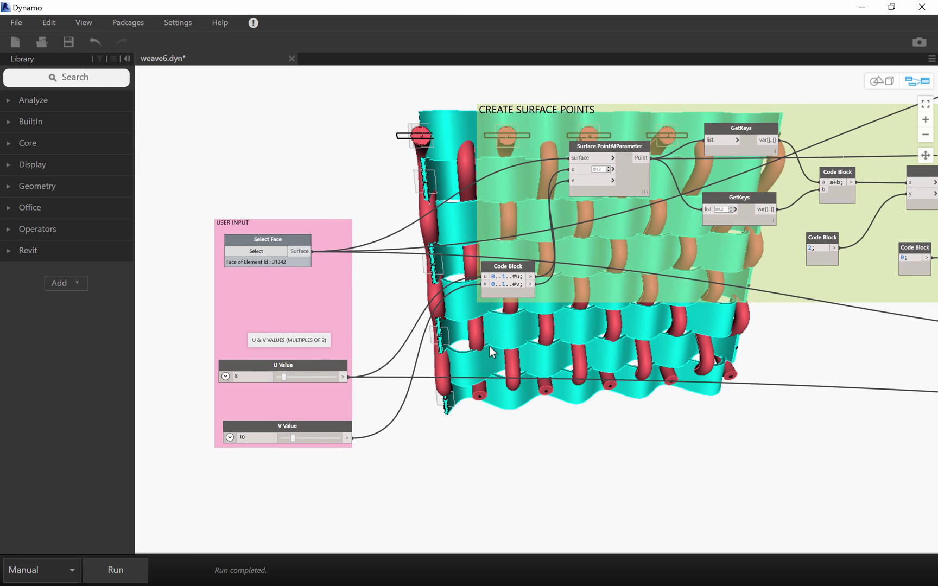